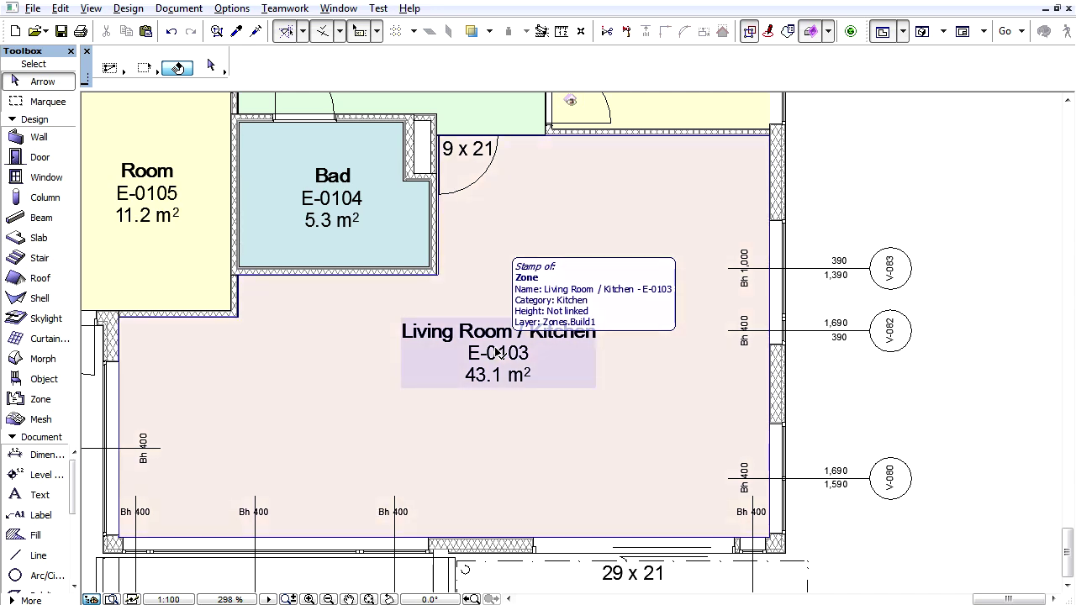
Step: Open the IFC property management of the Living Room / Kitchen zone and filter it to show only its assigned properties
click(499, 351)
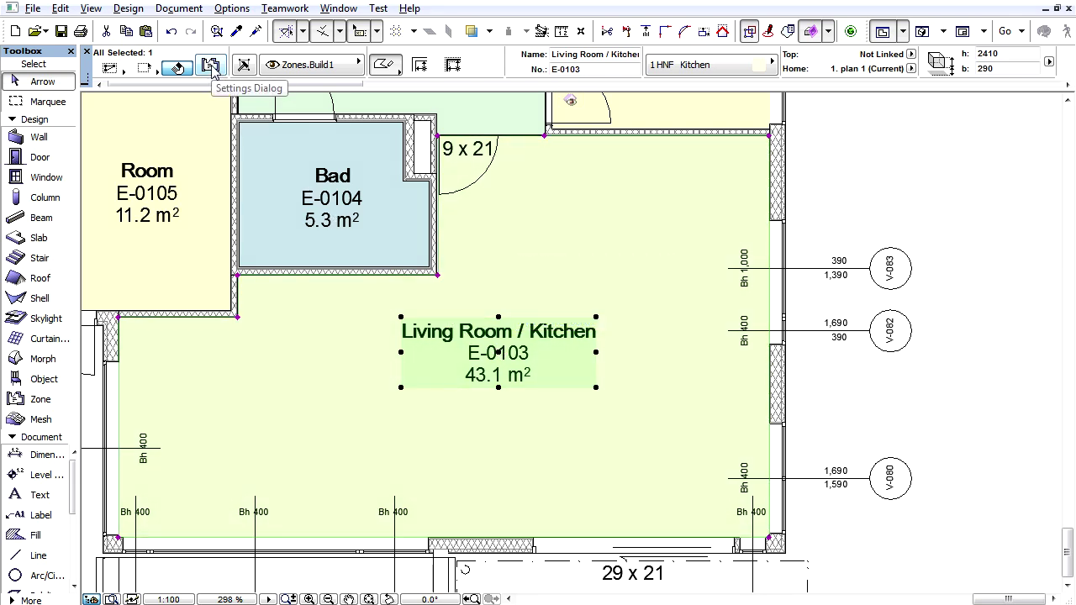
click(211, 66)
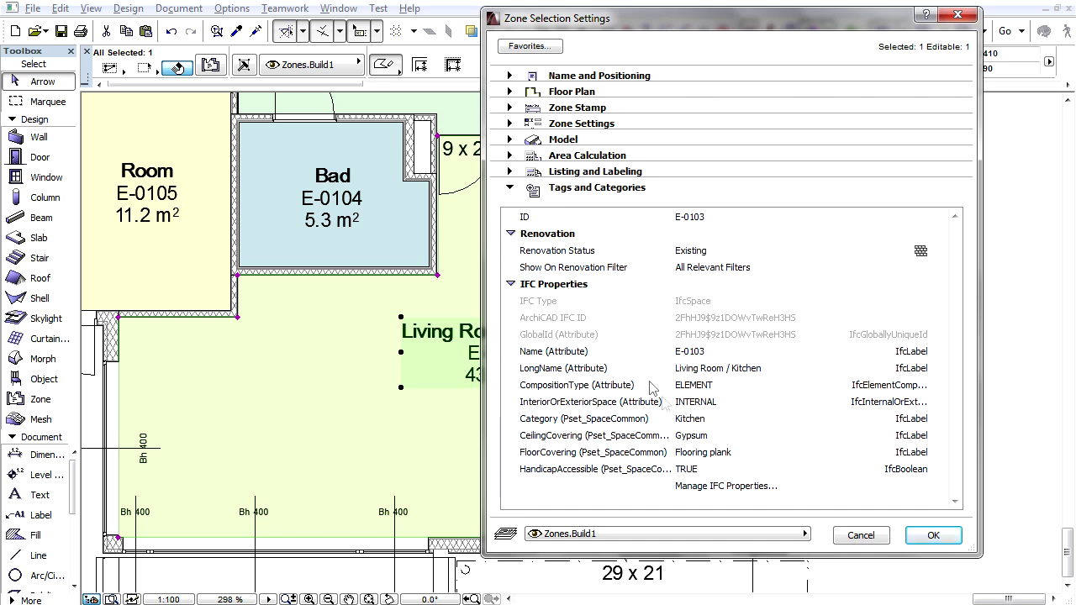
click(740, 487)
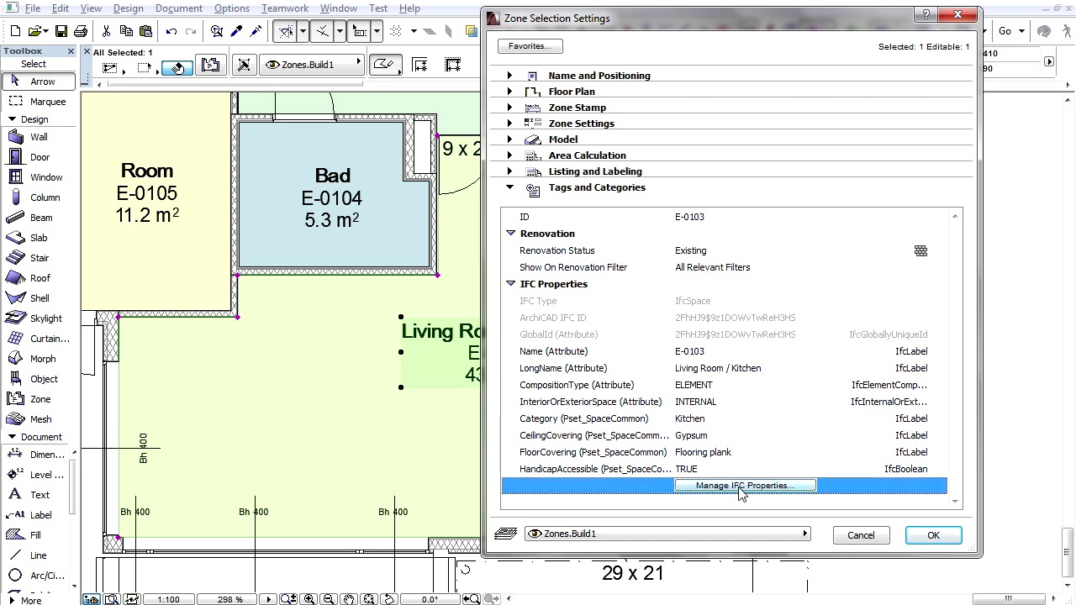
click(740, 487)
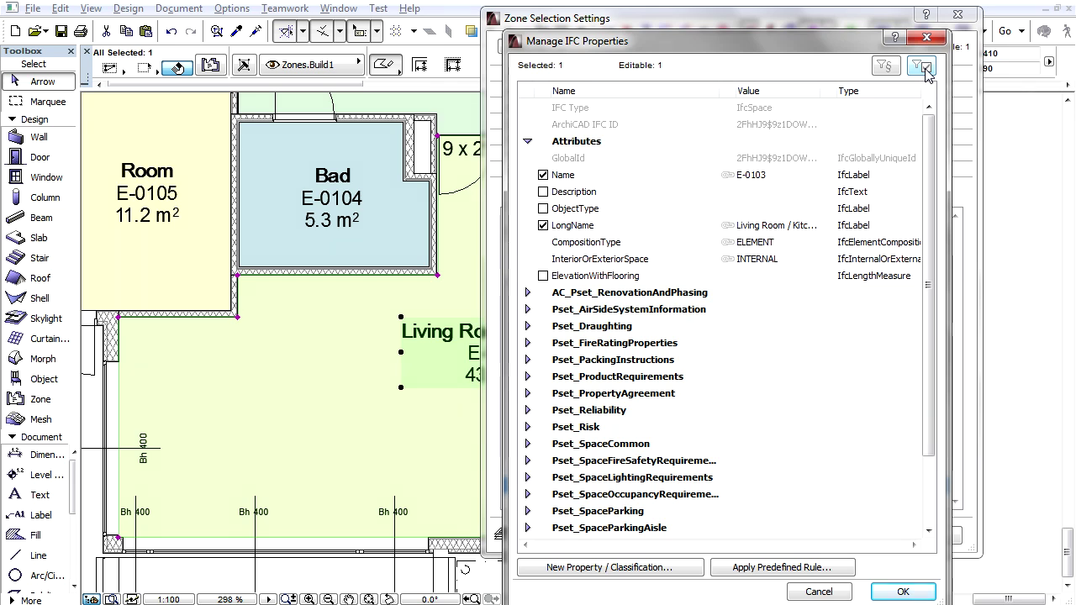
click(924, 66)
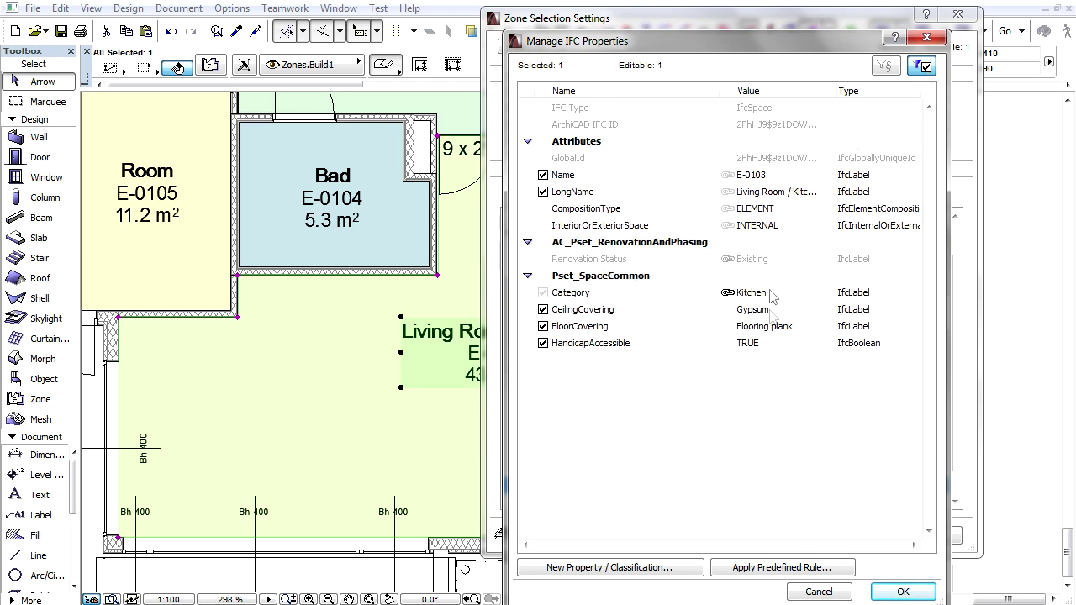
Step: Search OmniClass Table 13 - Space by Function for "kitchen" and apply the classification 13-65 23 00 Kitchen to the zone
click(780, 568)
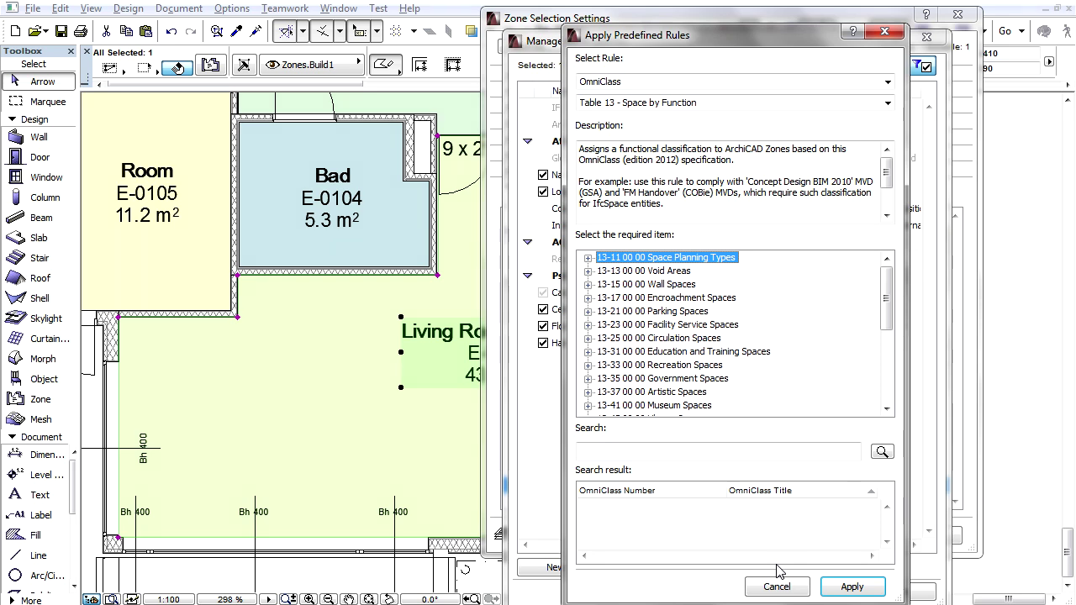
click(731, 452)
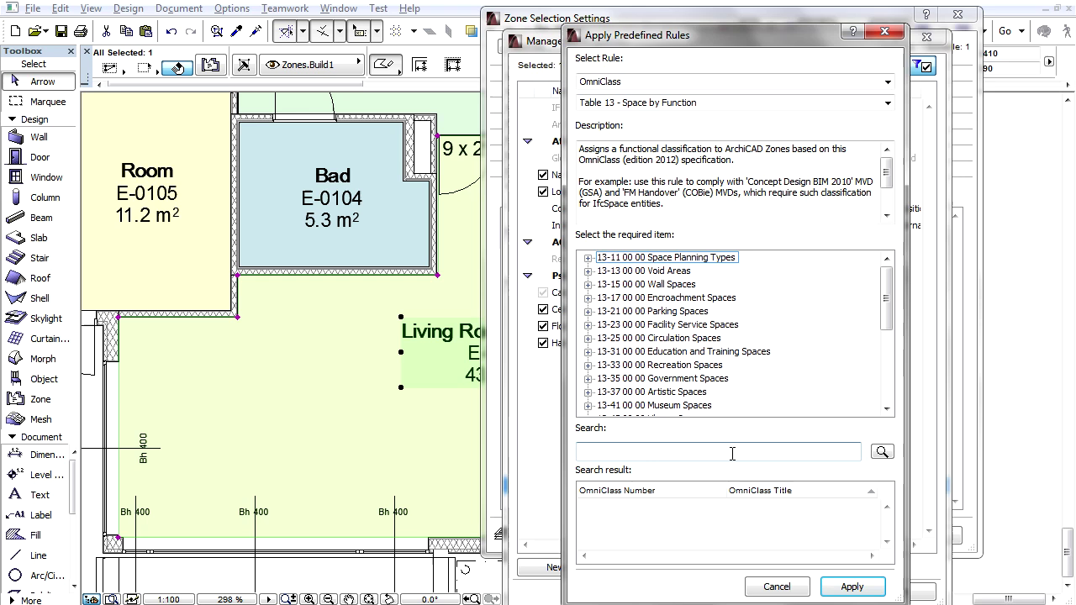
text(kitchen)
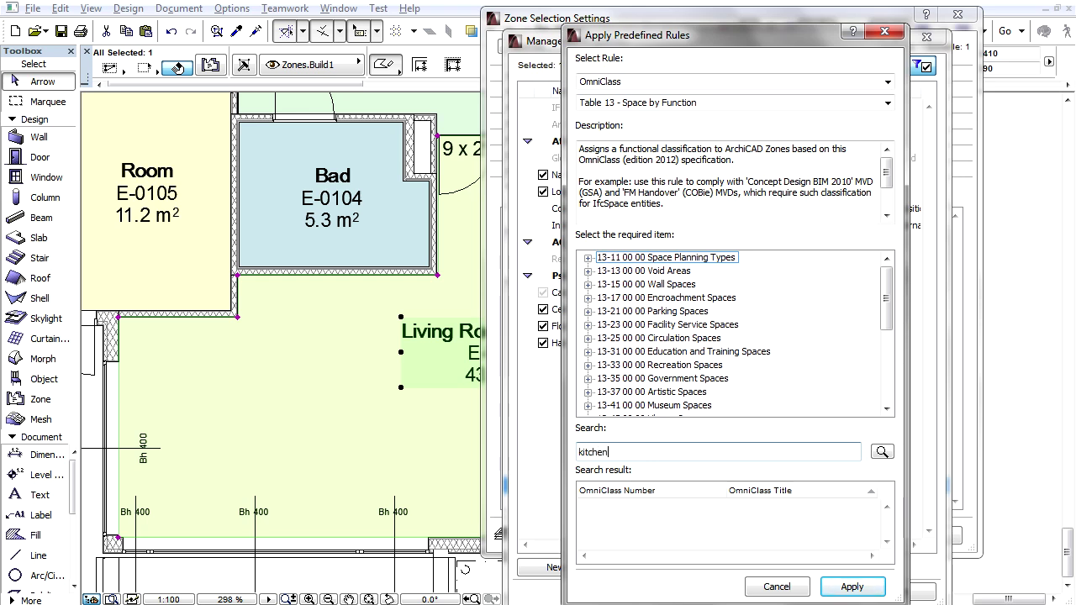
click(881, 453)
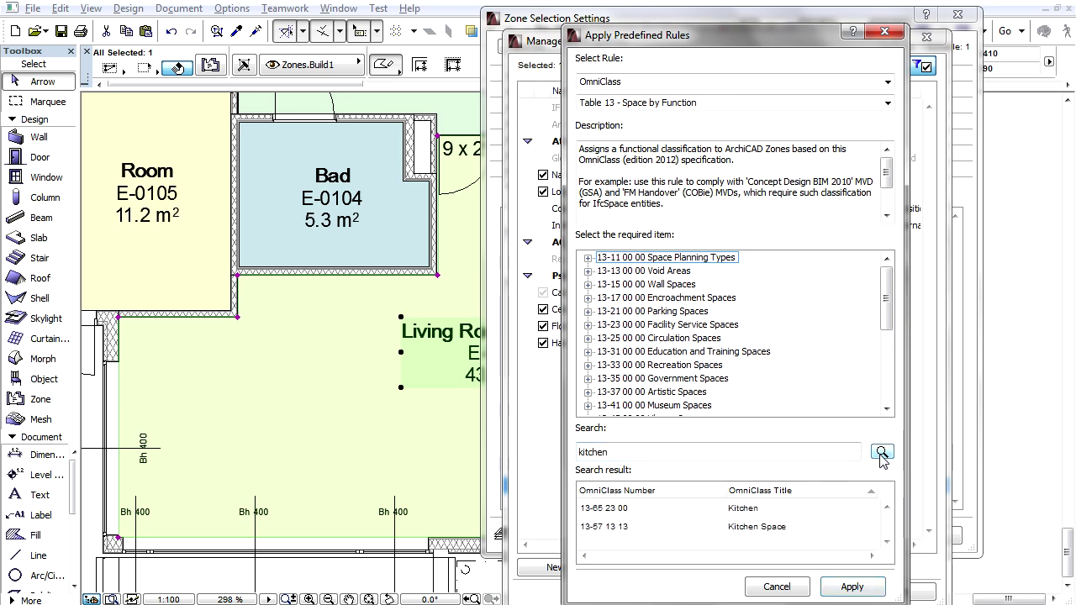
click(751, 509)
click(681, 406)
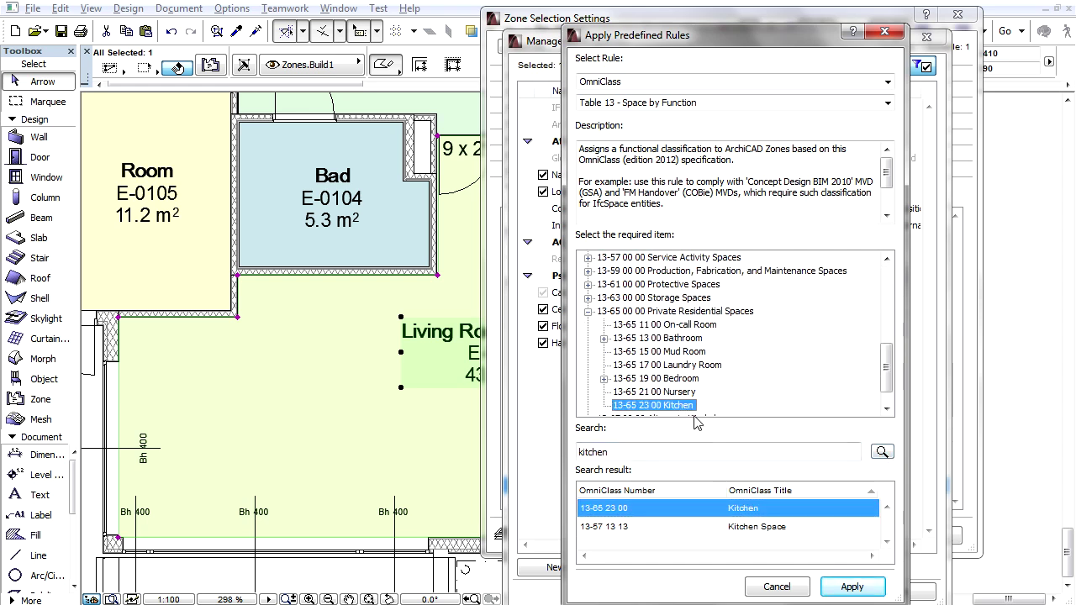
click(851, 587)
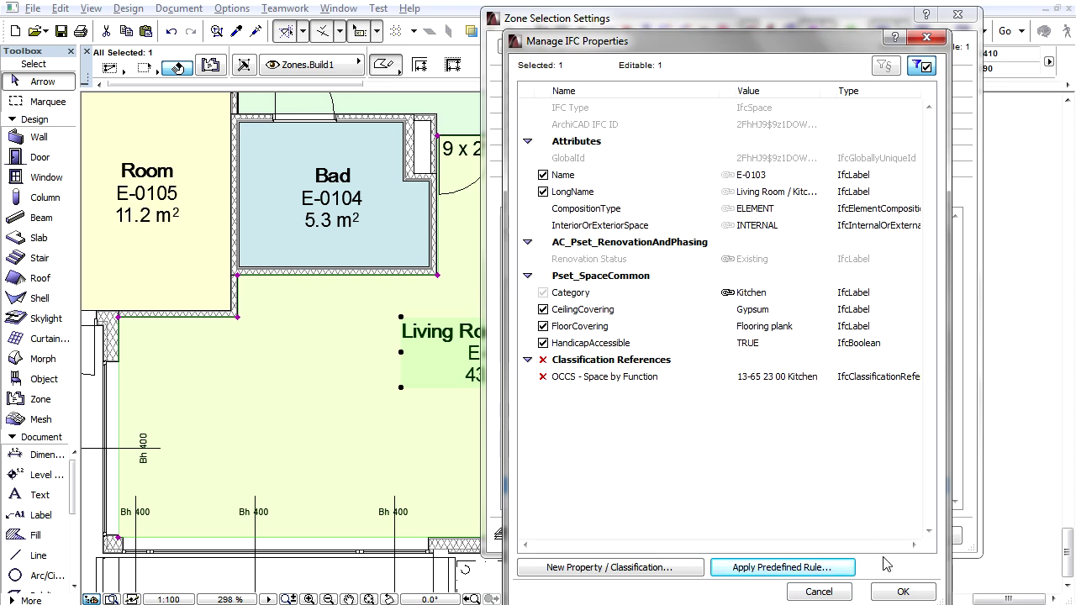
click(896, 593)
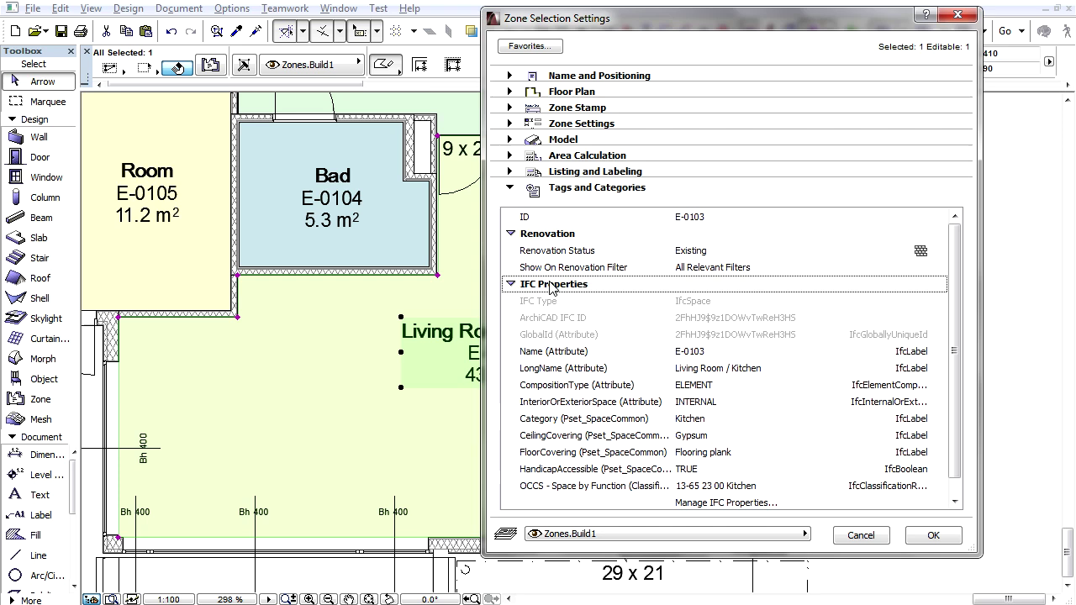
Step: Set the fourth row of the zone stamp's content order to Additional Tags
click(509, 189)
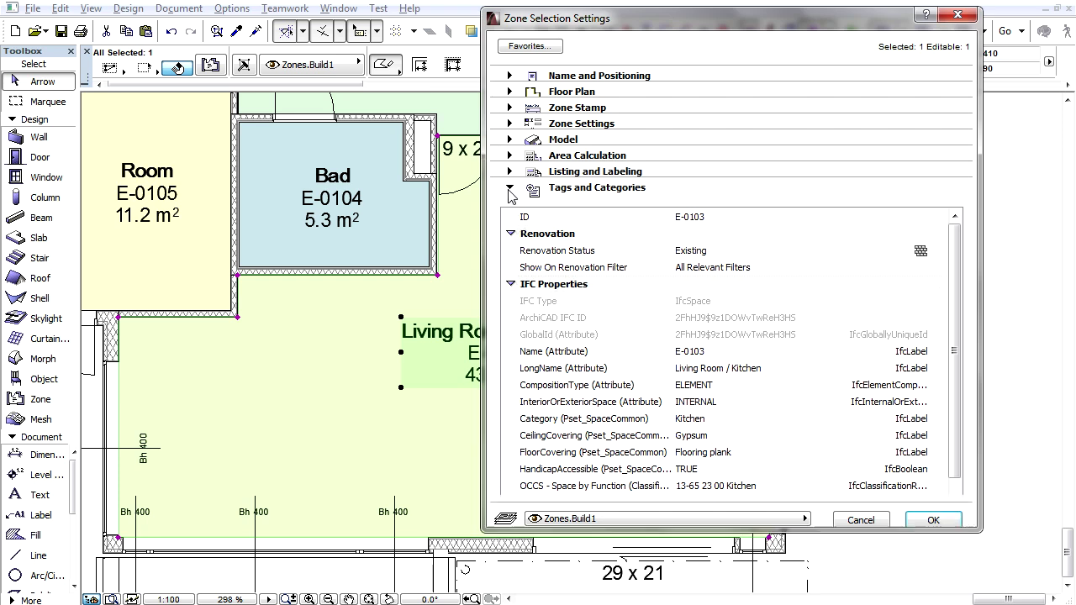
click(509, 107)
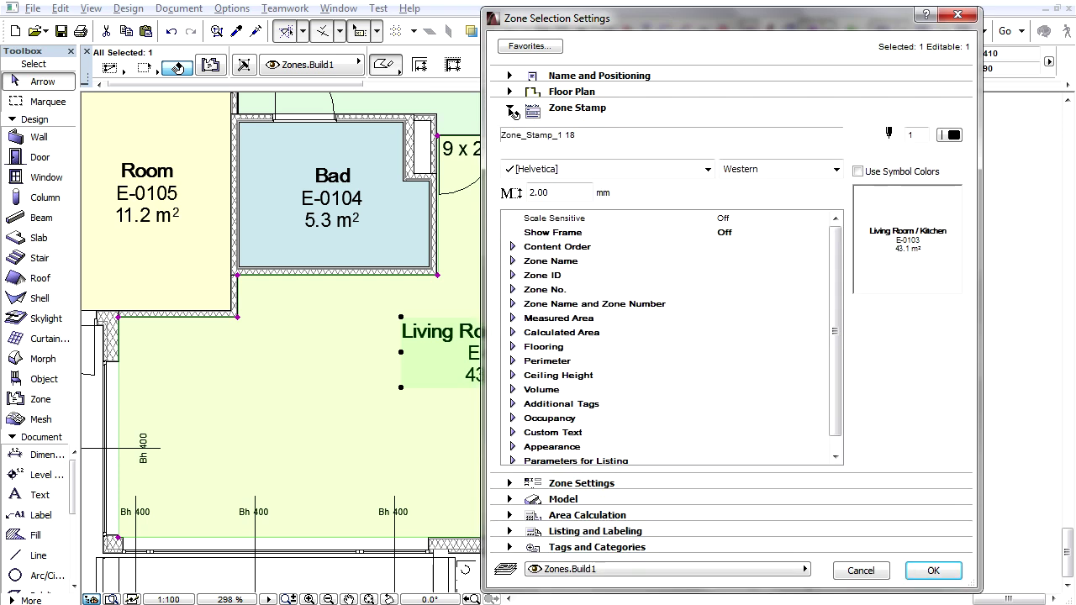
click(513, 247)
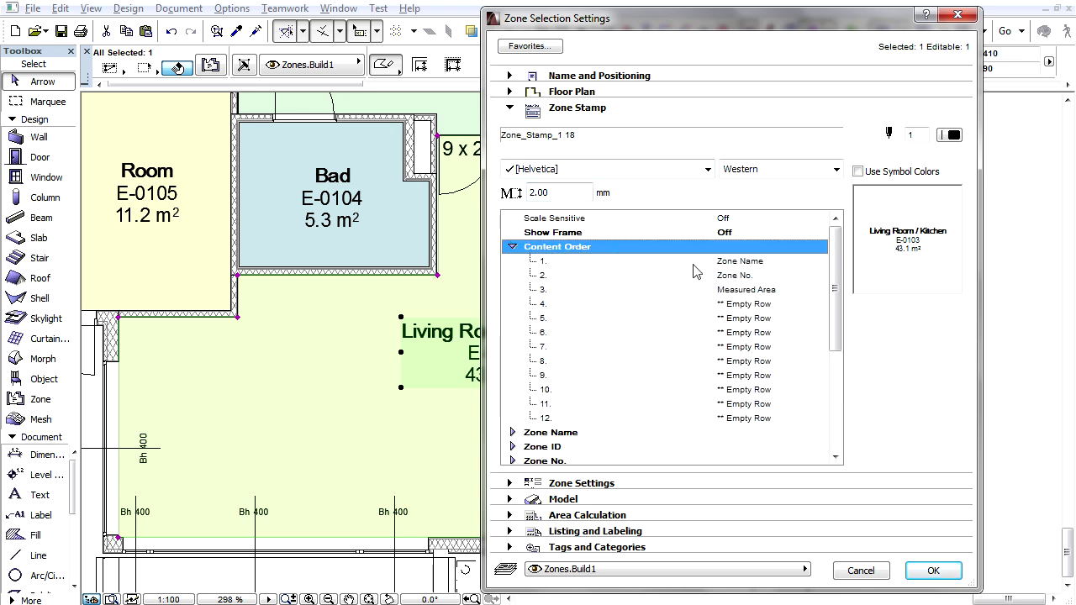
click(747, 305)
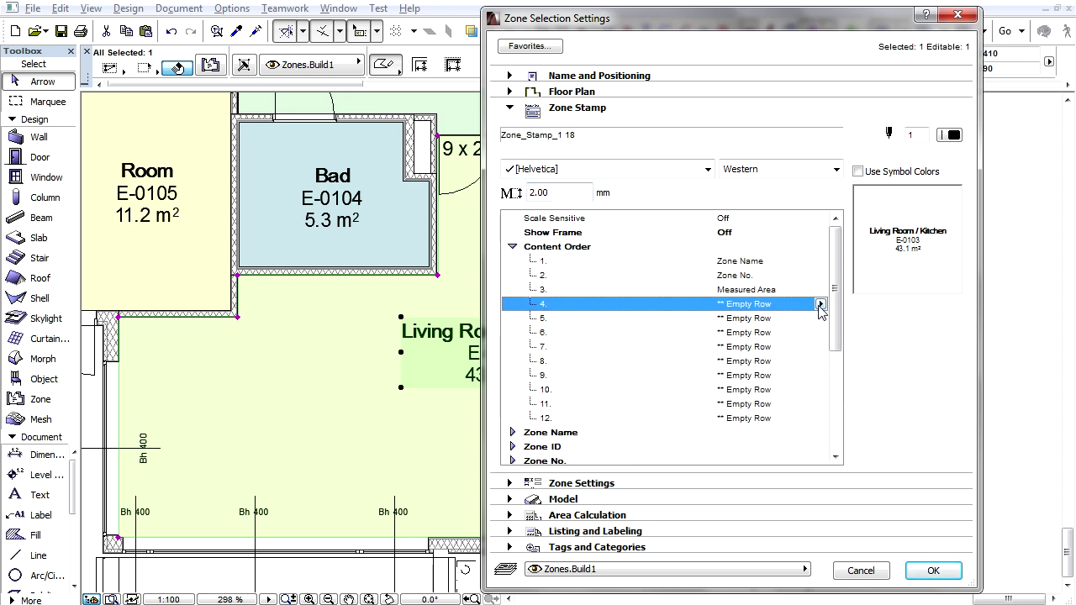
click(821, 304)
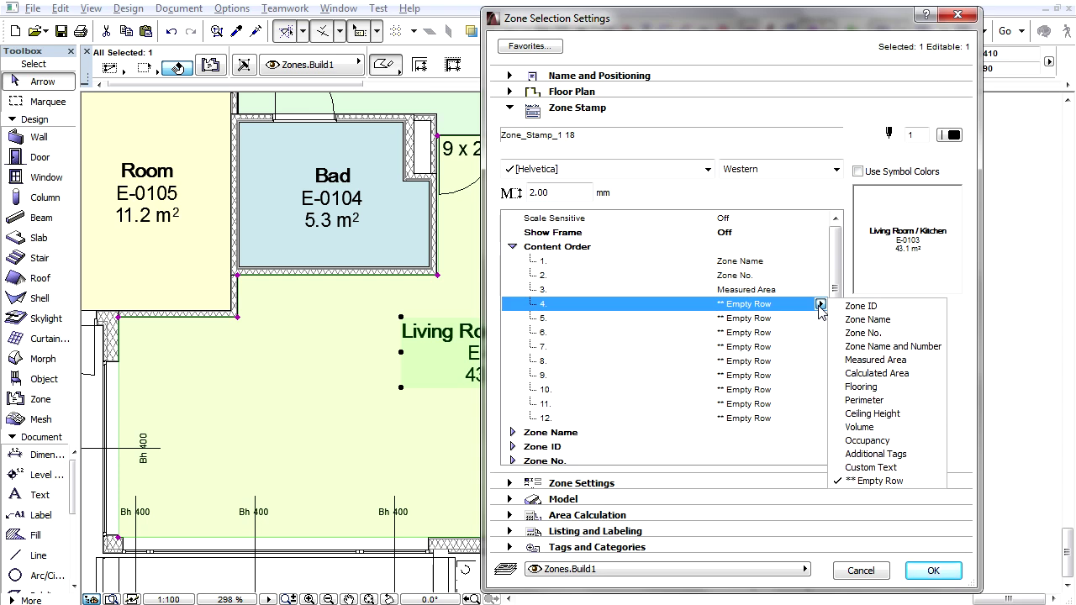
click(866, 454)
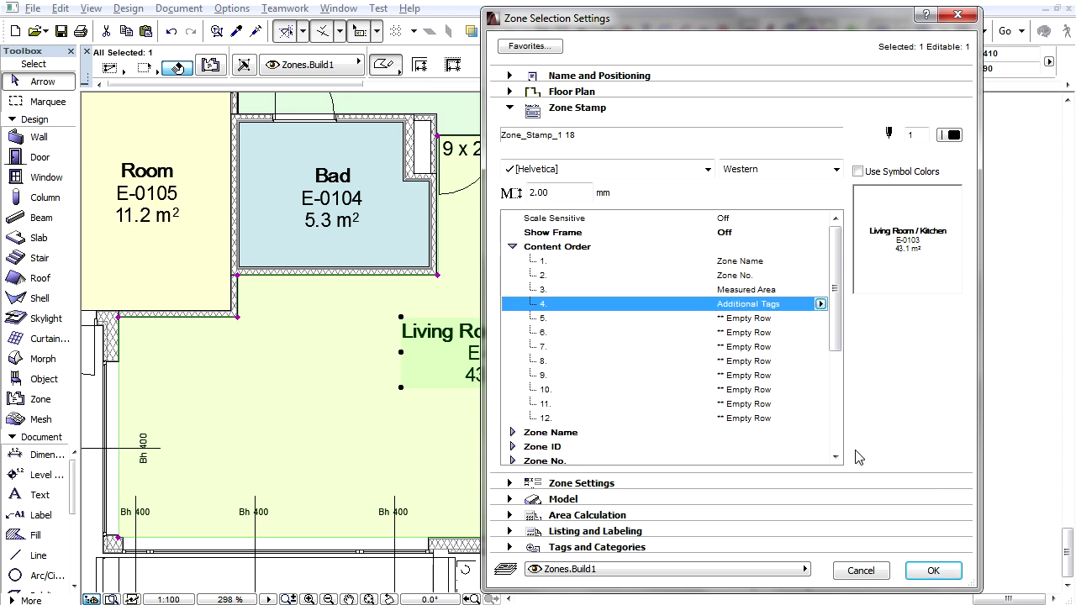
Step: In the stamp's Additional Tags, set row 1 to OCCS - Space by Function and row 2 to FloorCovering (Pset_SpaceCommon), and apply the settings
drag(837, 334, 840, 424)
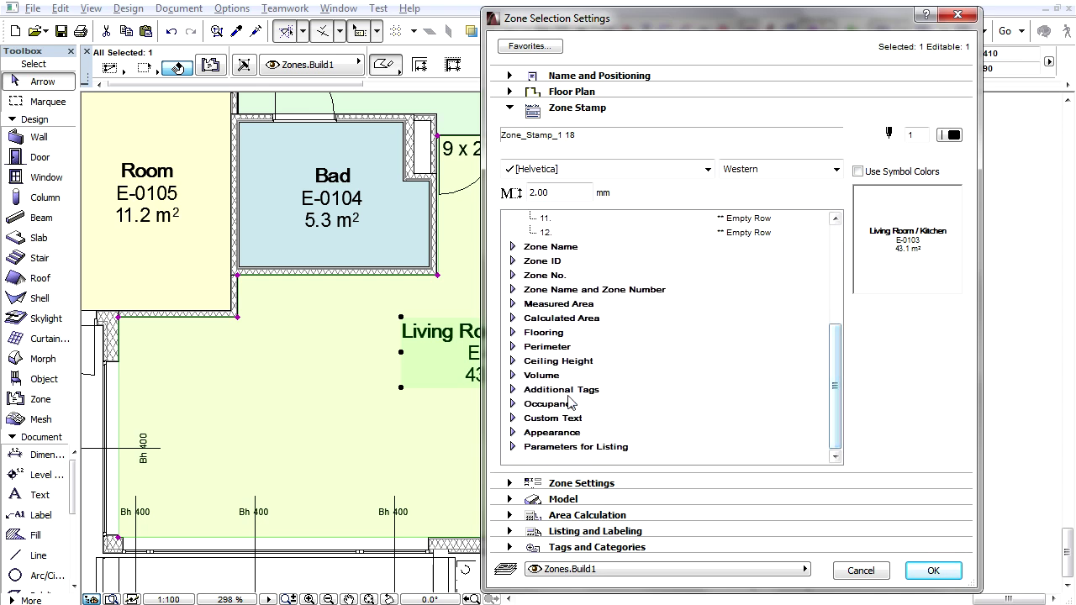
click(513, 389)
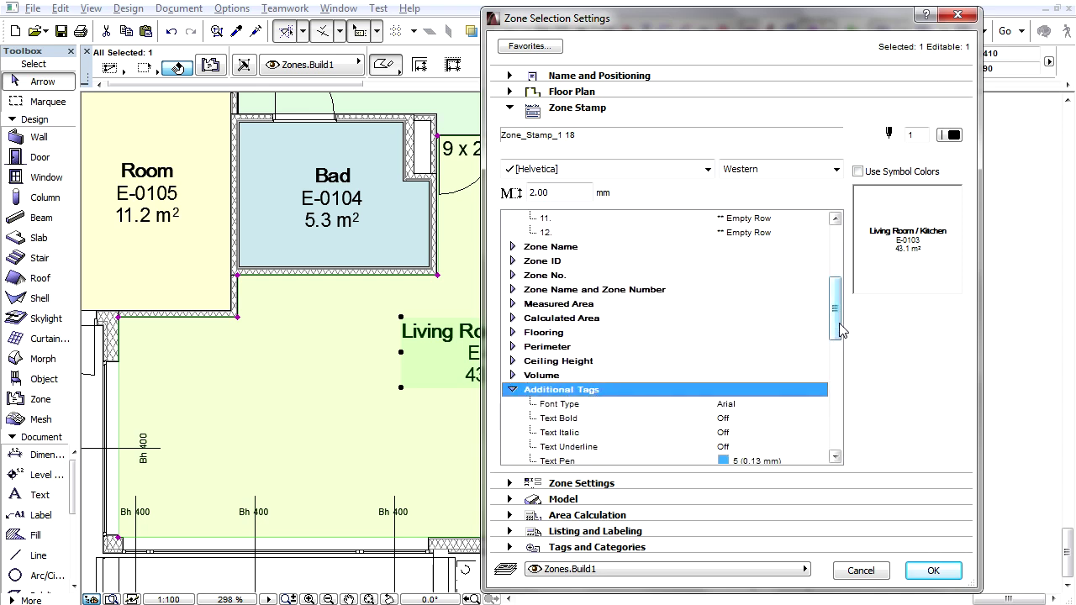
drag(841, 330, 838, 378)
click(772, 348)
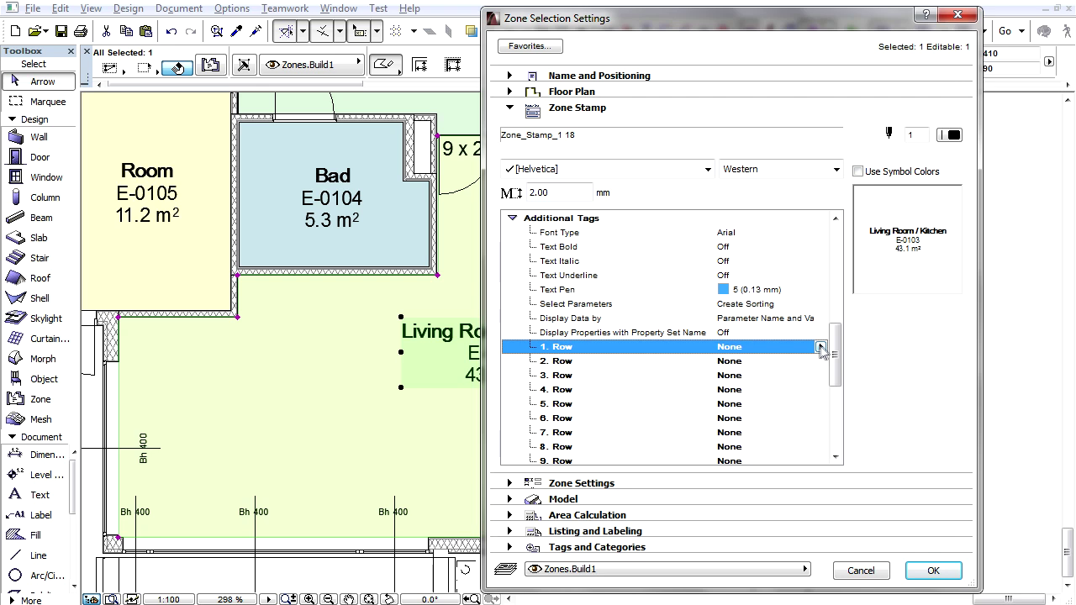
click(820, 347)
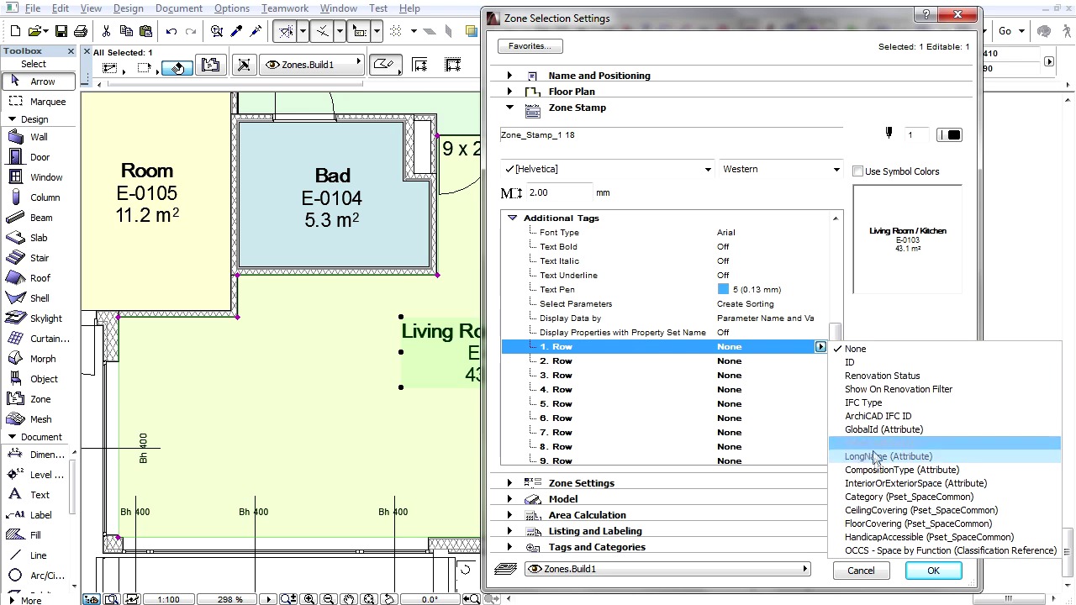
click(880, 552)
click(821, 376)
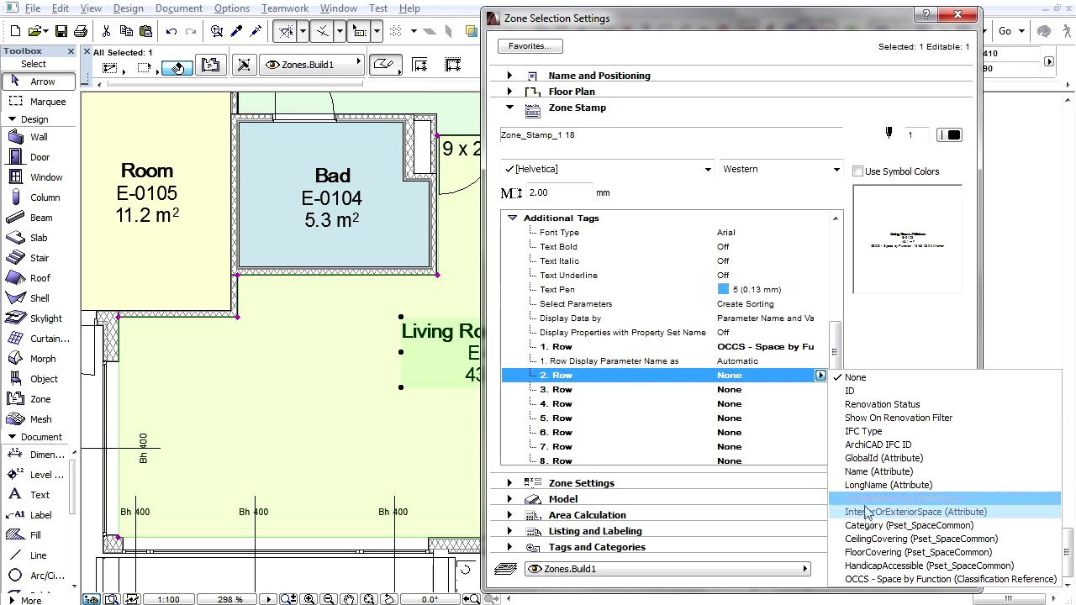
click(874, 552)
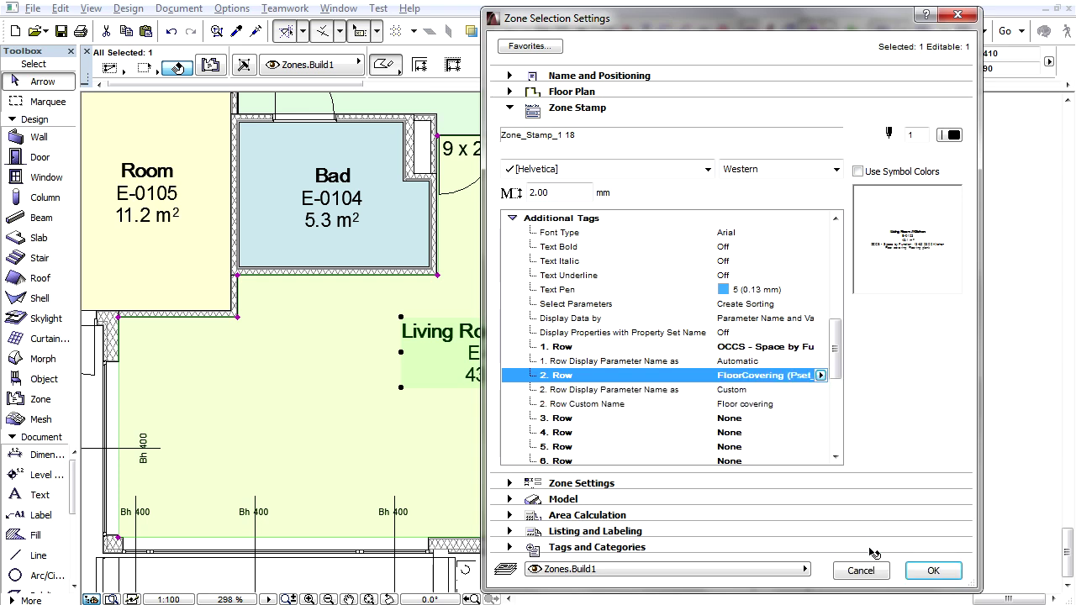
click(930, 571)
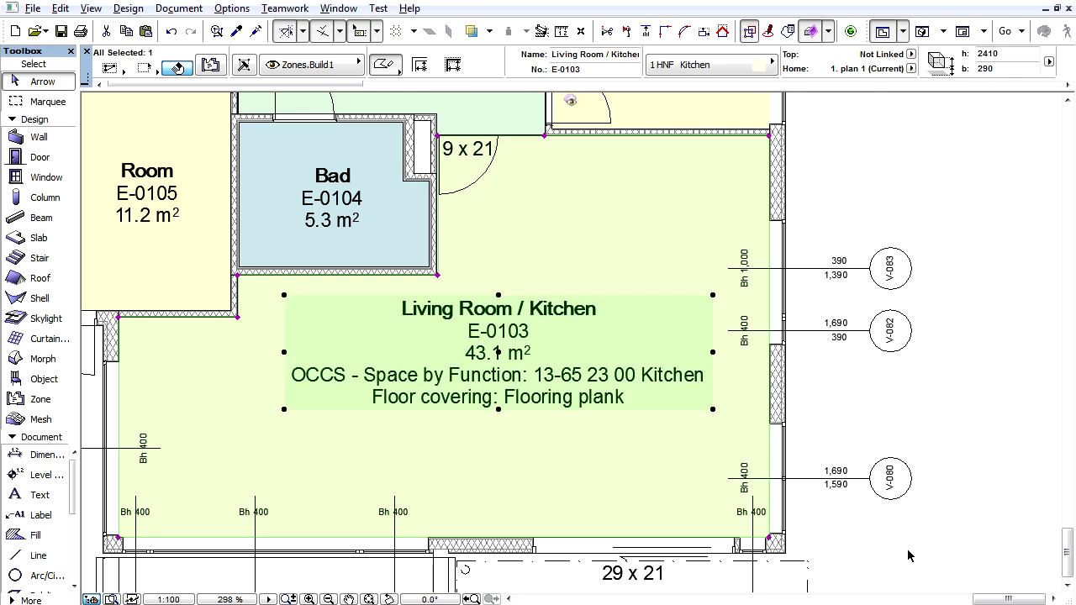
Step: Set the zone stamp's additional tags to display data by Parameter Value only, apply the change and deselect the zone
double_click(646, 455)
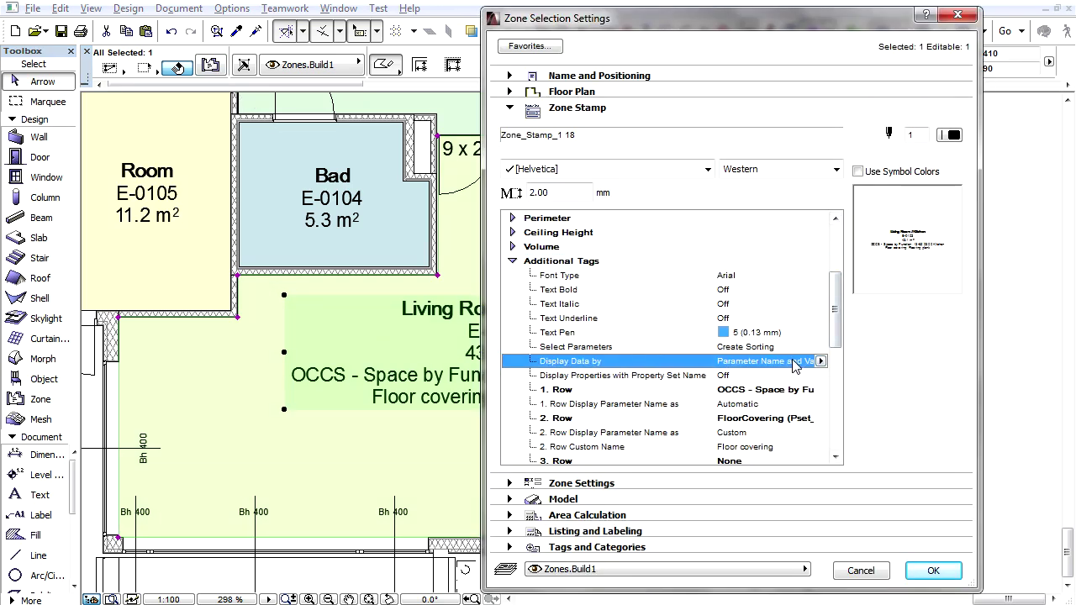
click(821, 362)
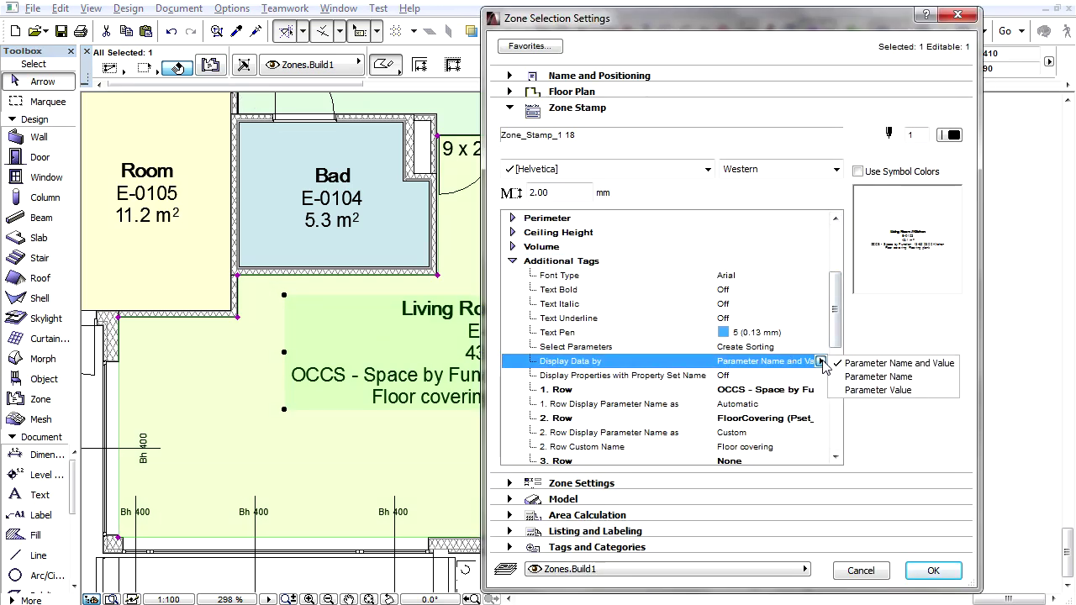
click(869, 392)
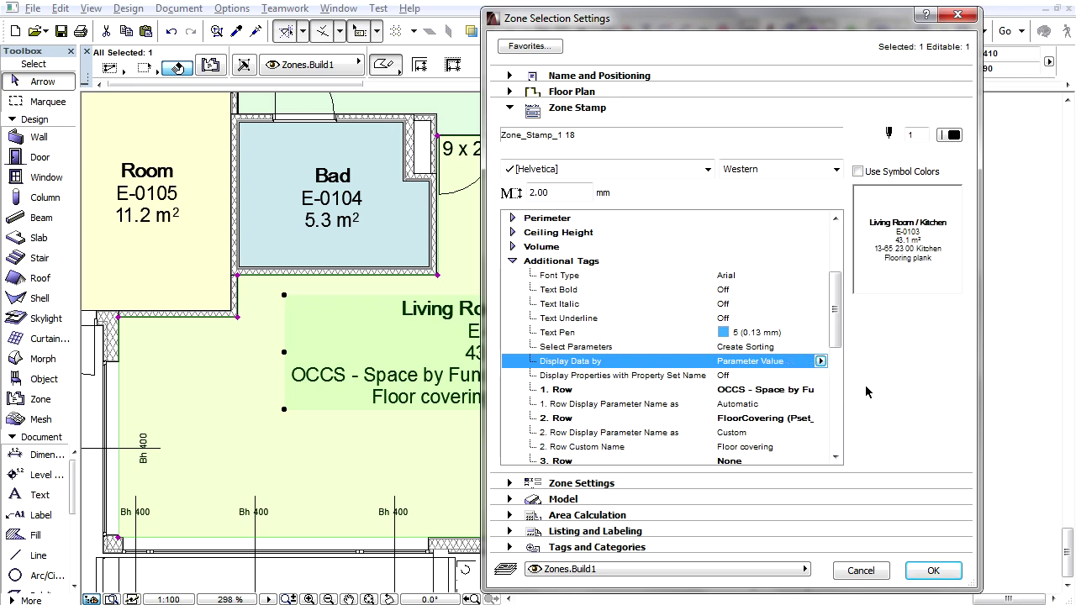
click(929, 571)
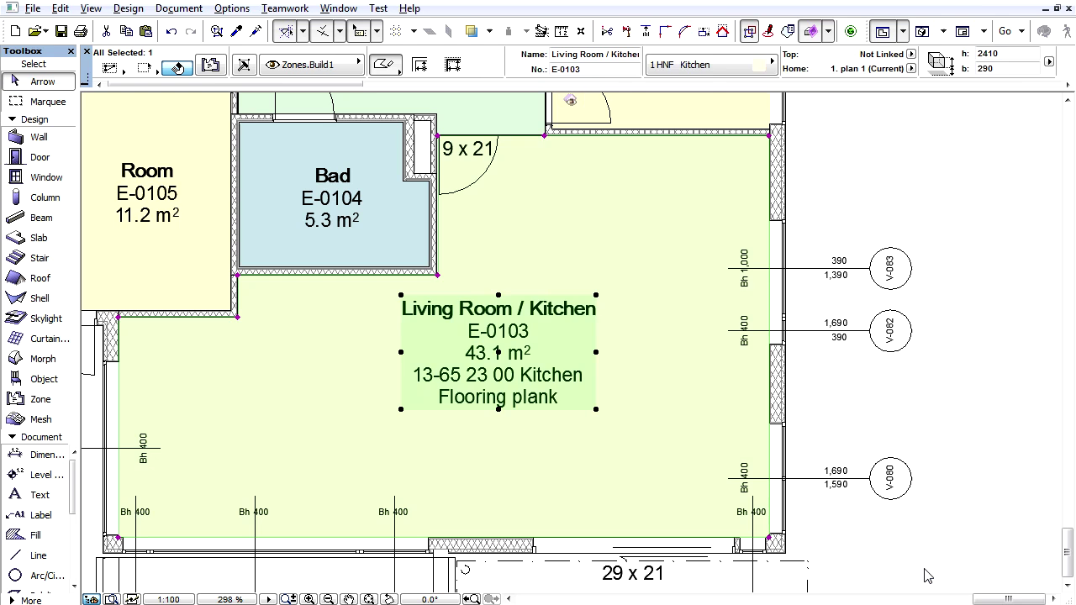
click(851, 507)
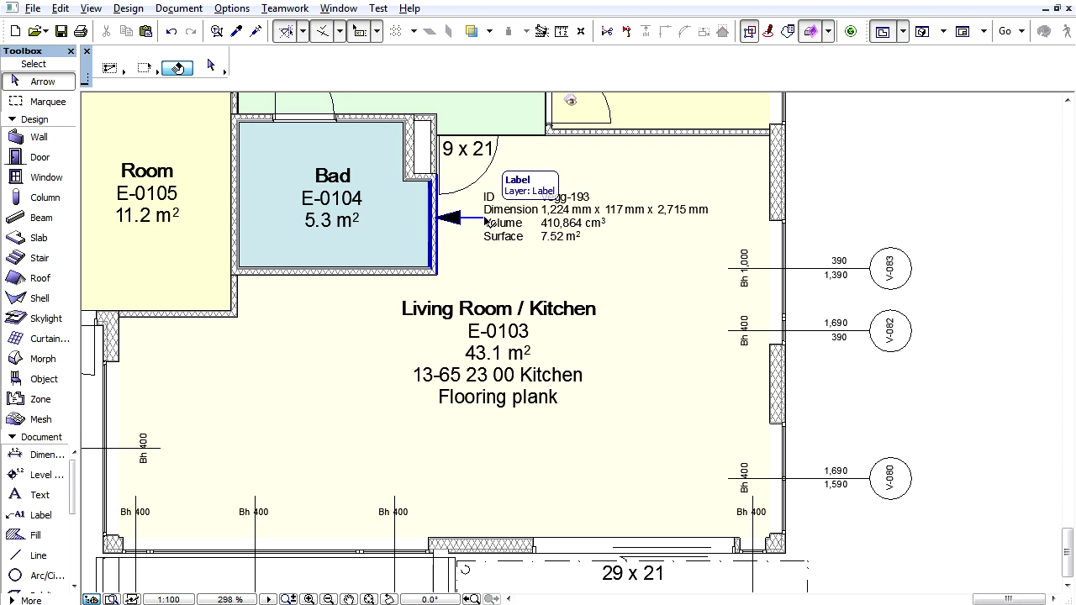
Step: Set the third block of the wall label's content and display order to Additional Tags
click(487, 220)
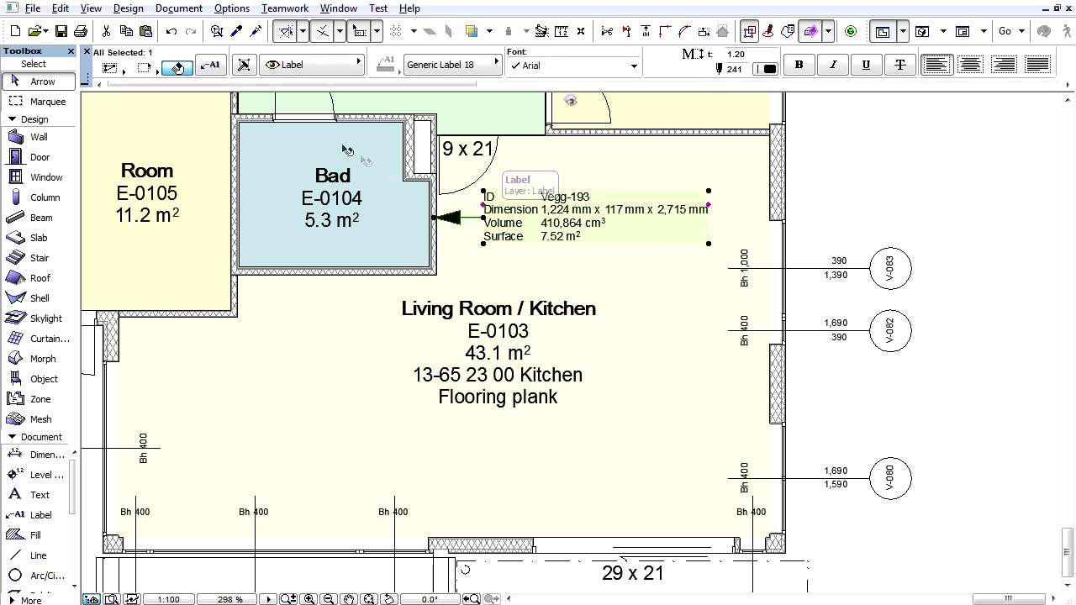
click(212, 66)
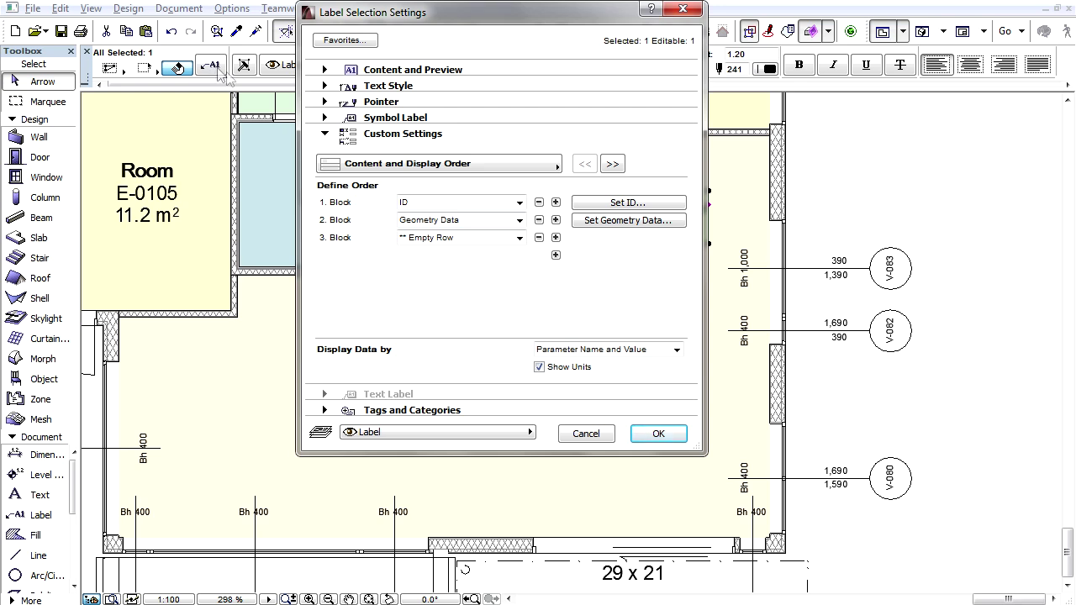
click(519, 238)
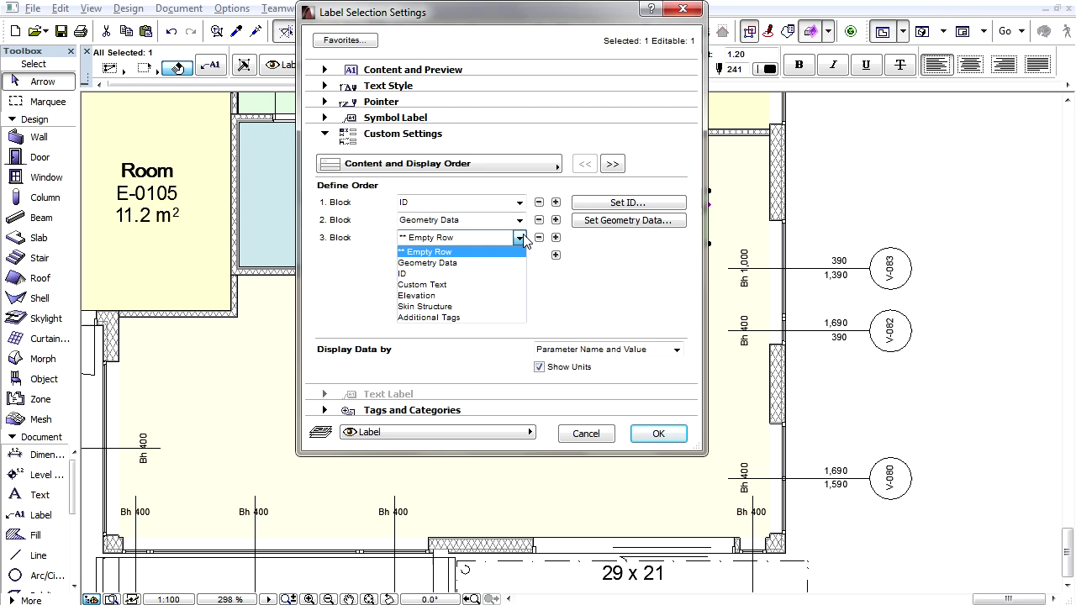
click(511, 317)
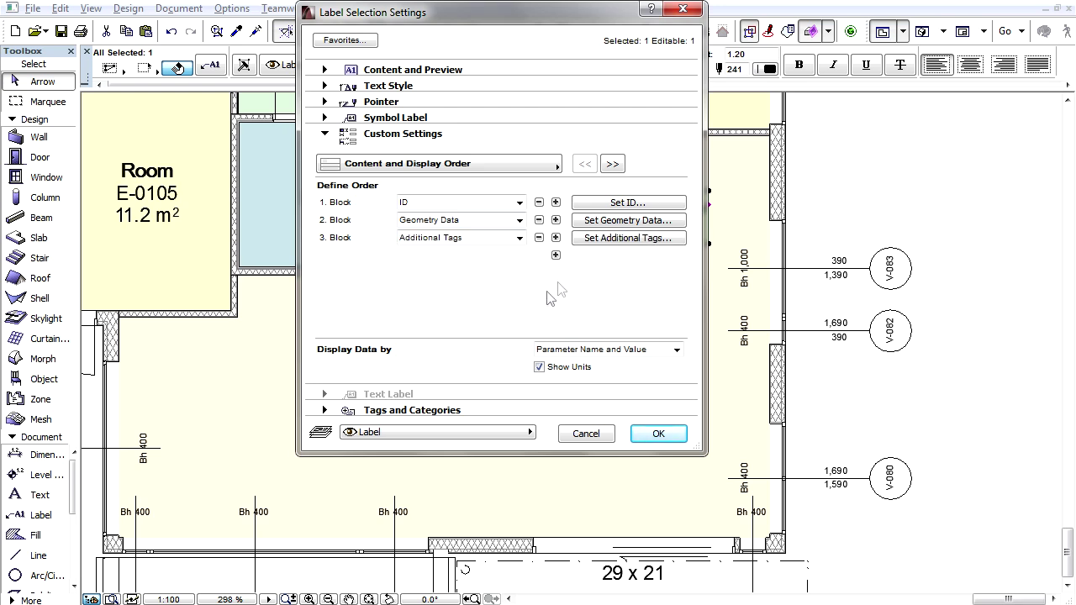
Step: In the wall label's Additional Tags, set row 1 to Structural Function and row 2 to Position
click(613, 240)
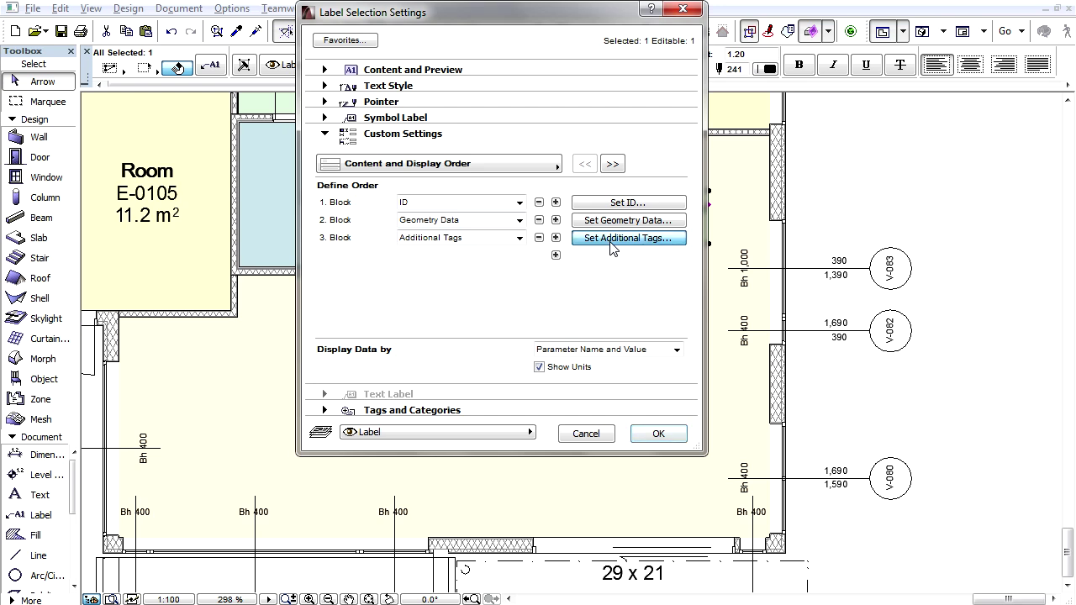
click(663, 232)
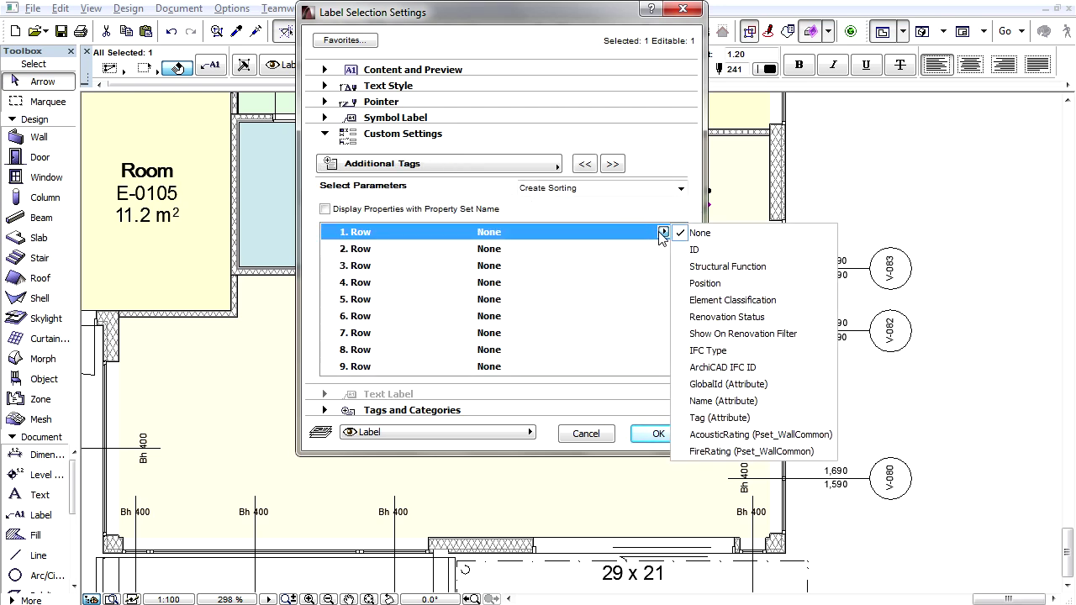
click(698, 266)
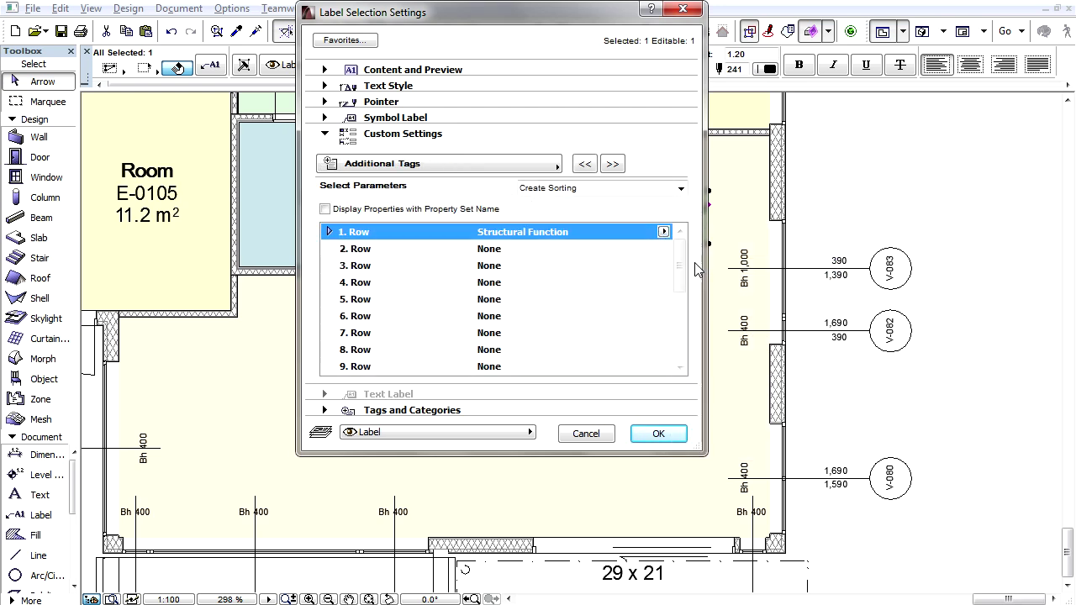
click(664, 249)
click(706, 300)
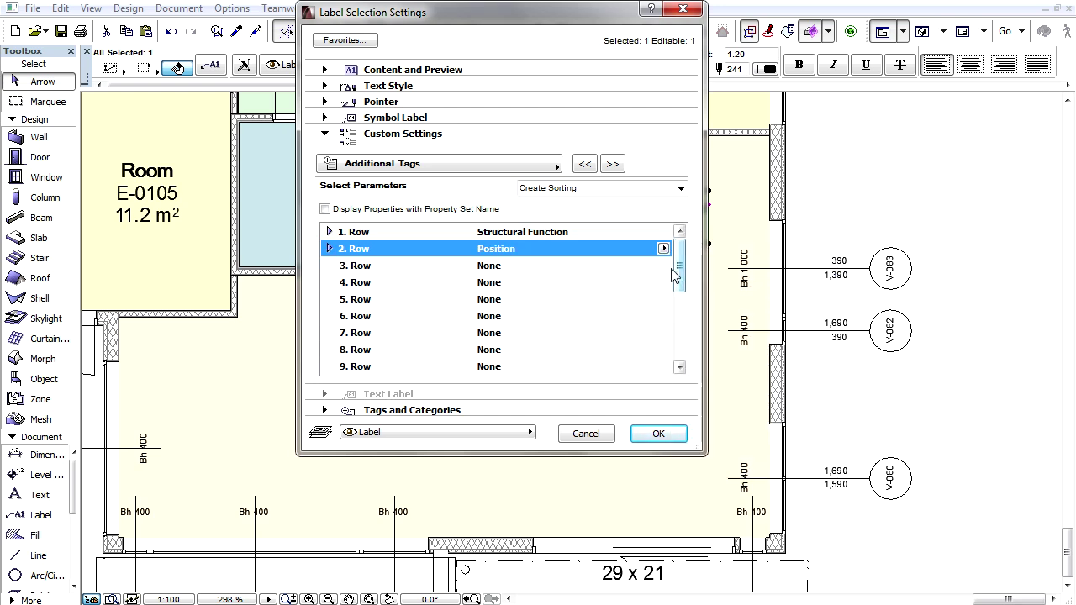
Step: Set row 3 to AcousticRating (Pset_WallCommon) and row 4 to FireRating (Pset_WallCommon), then apply the label settings and deselect the label
click(664, 267)
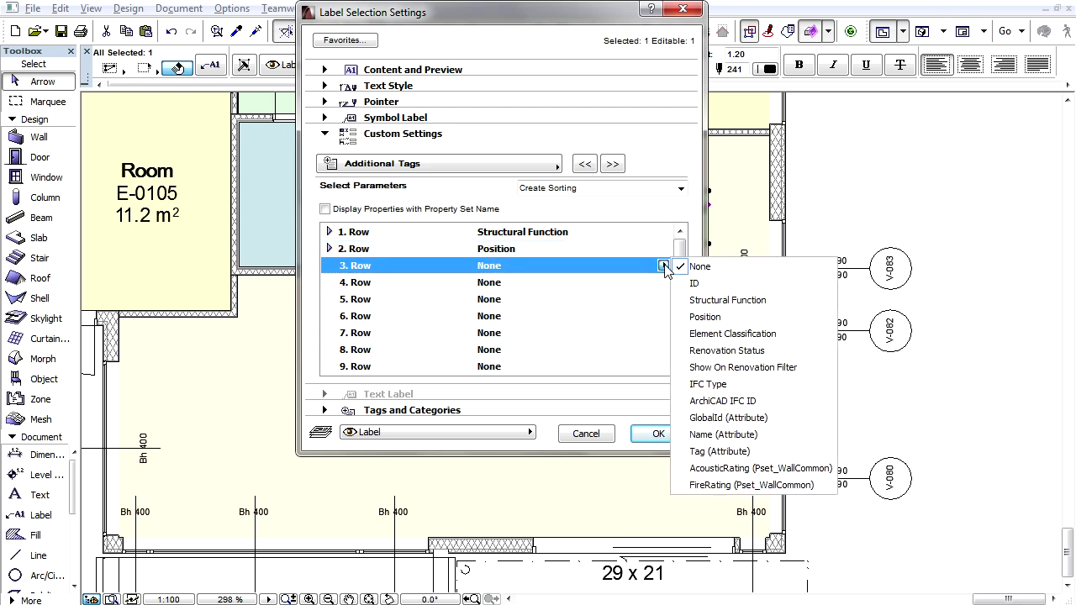
click(706, 468)
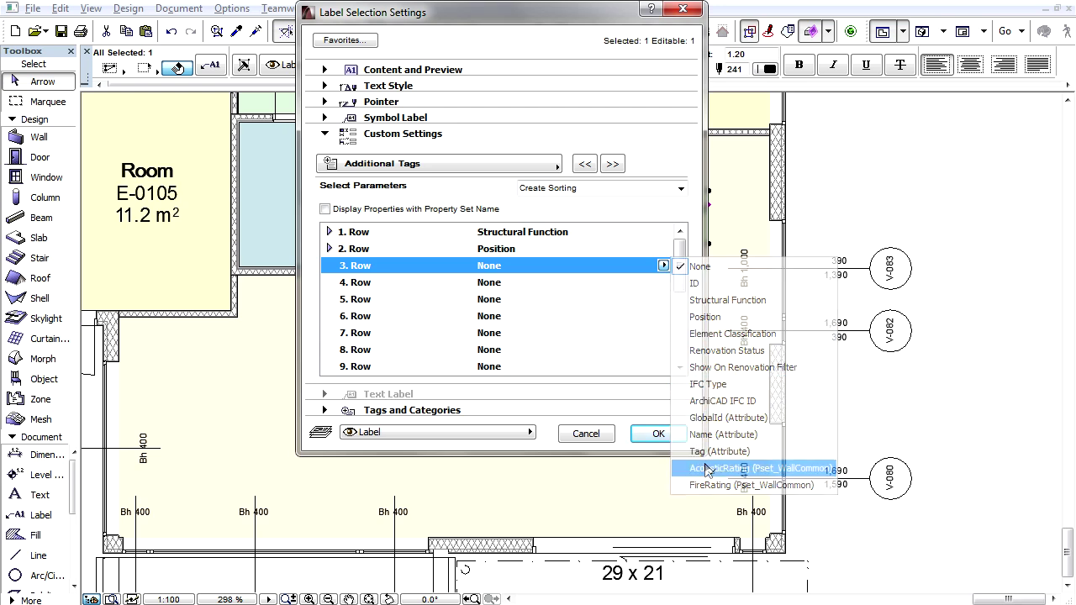
click(664, 283)
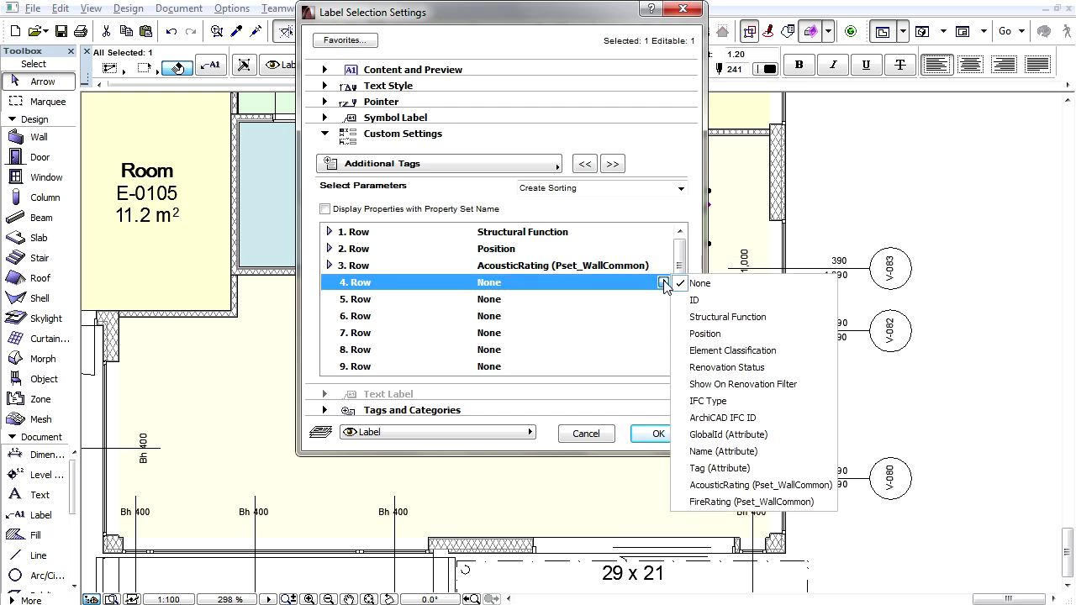
click(710, 502)
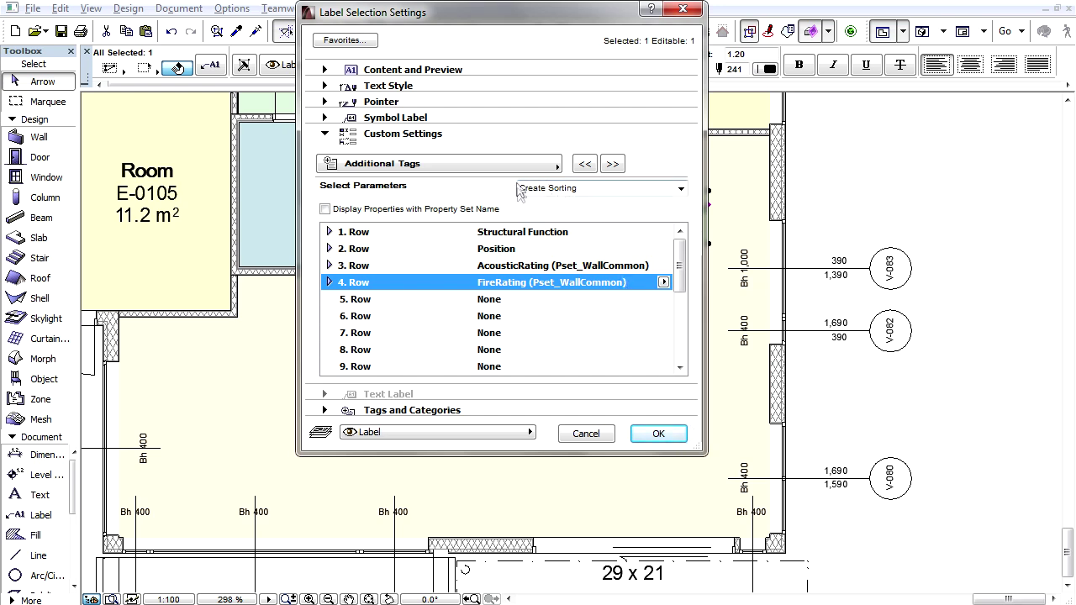
click(680, 190)
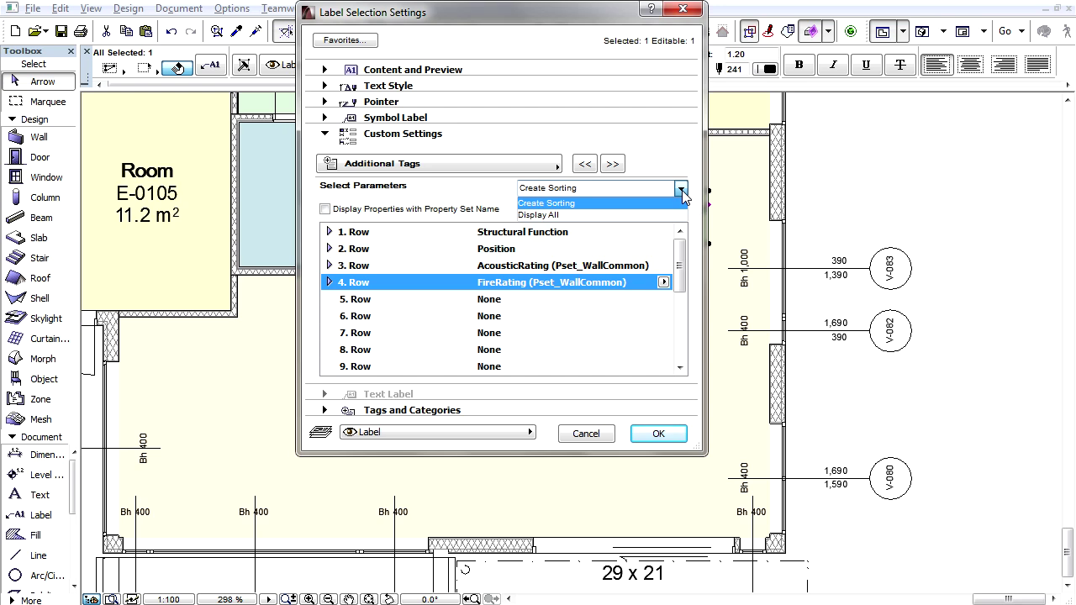
click(683, 193)
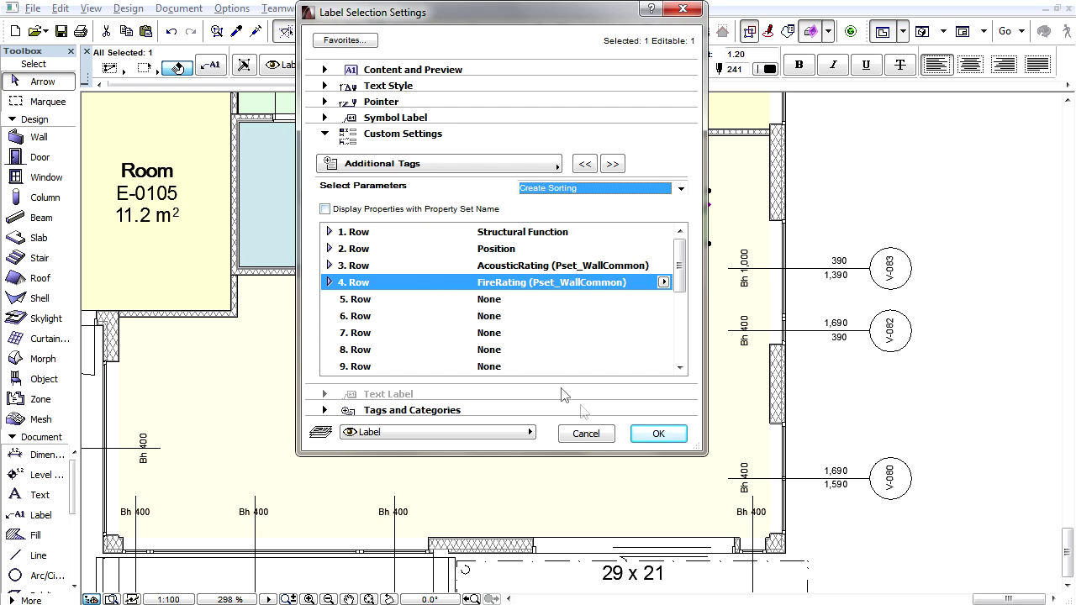
click(656, 433)
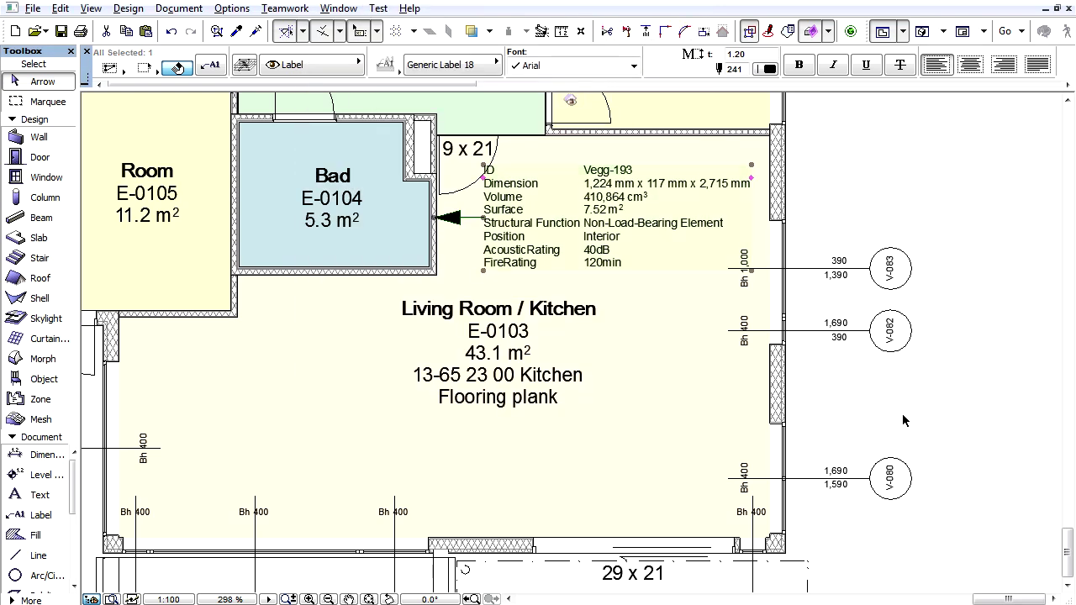
key(Escape)
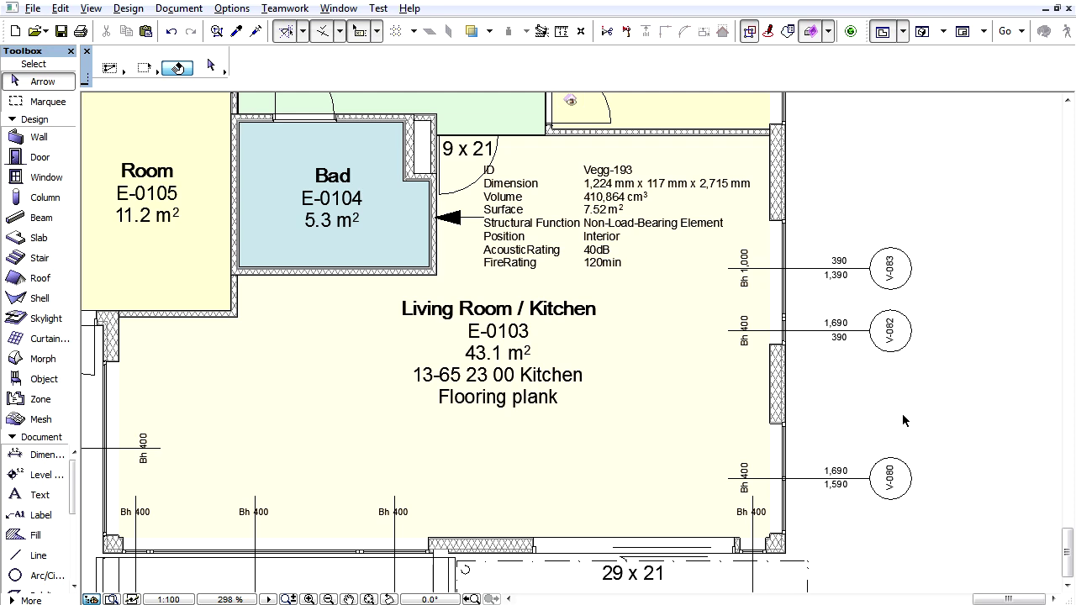
Step: View the model in 3D, return to the floor plan and examine the IFC properties of the steel column beside the door
key(F3)
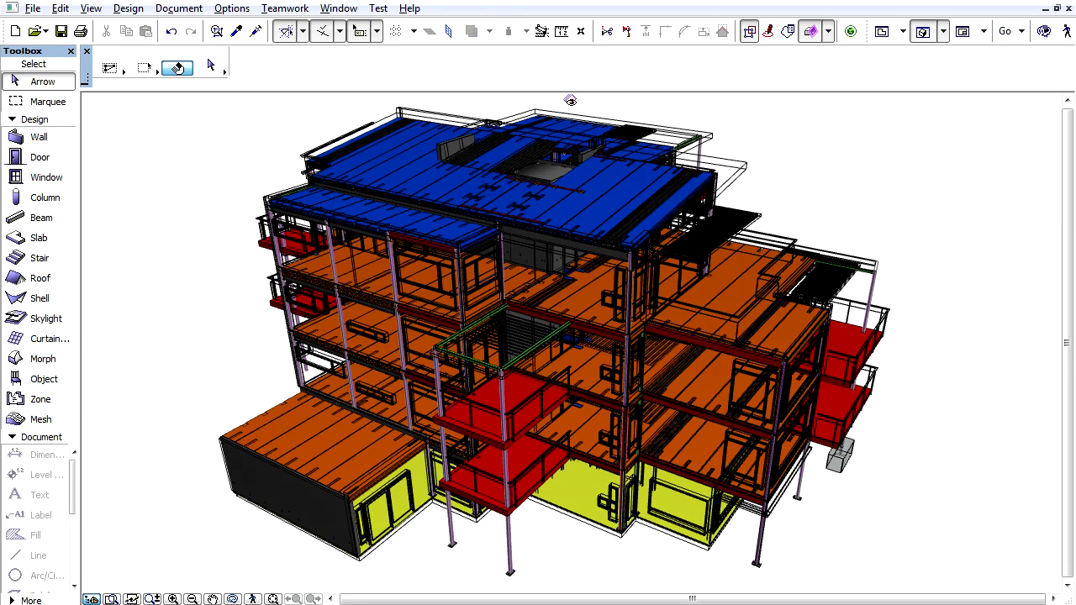
key(F2)
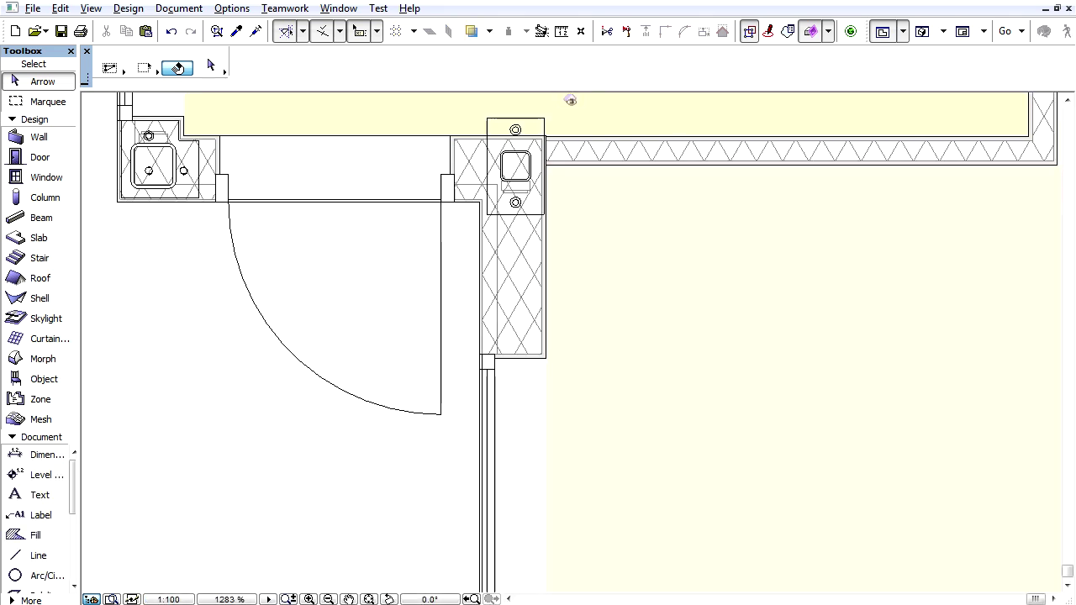
click(534, 160)
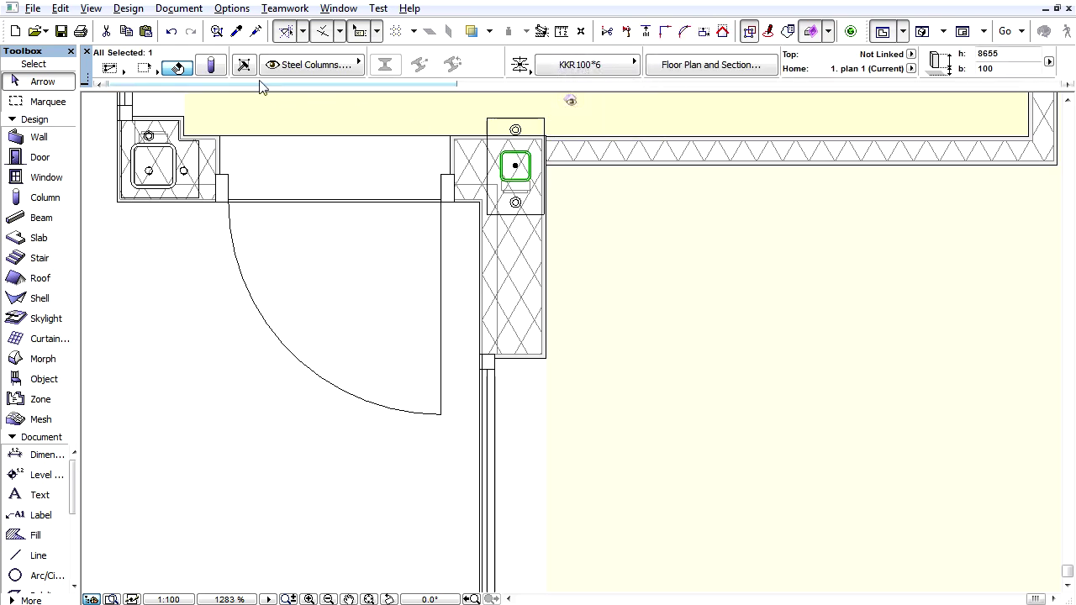
click(212, 68)
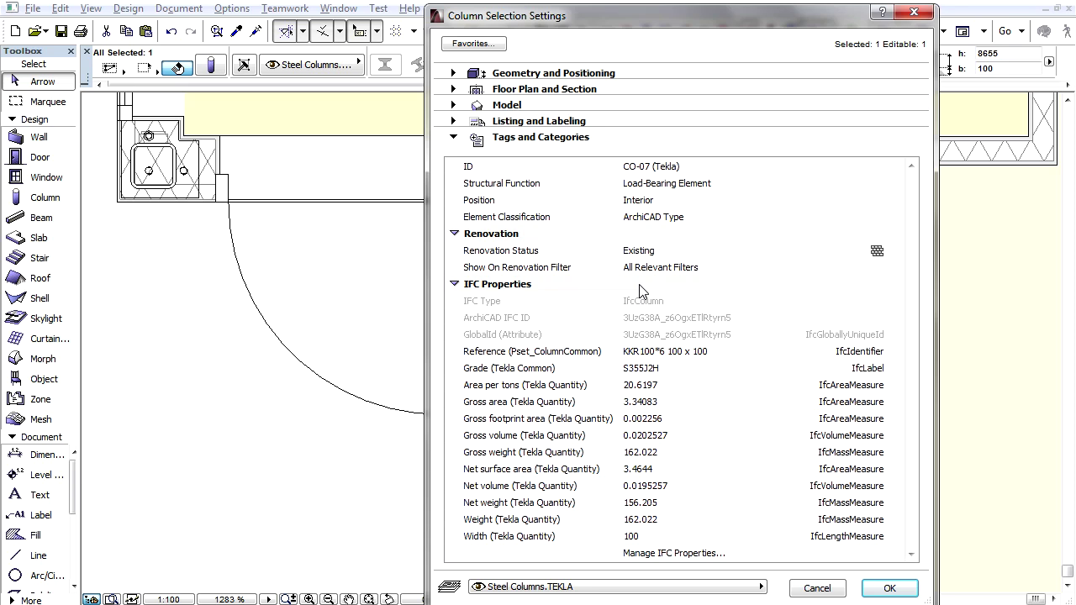
key(Return)
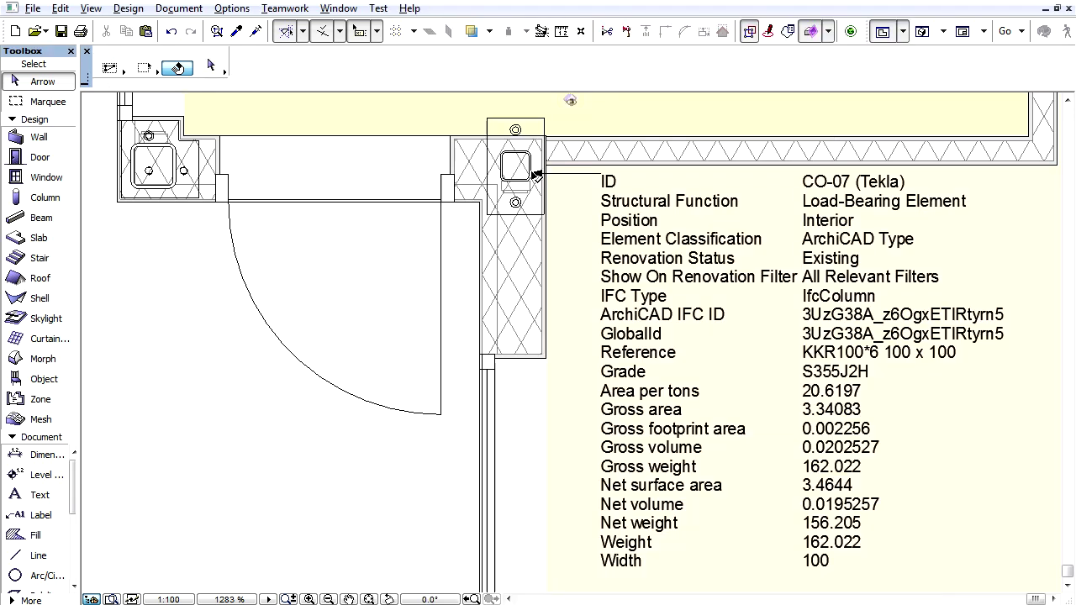
Step: Set the column label's additional tags to Create Sorting with the Reference (Pset_ColumnCommon) and Grade (Tekla Common) rows, apply and deselect the label
click(534, 174)
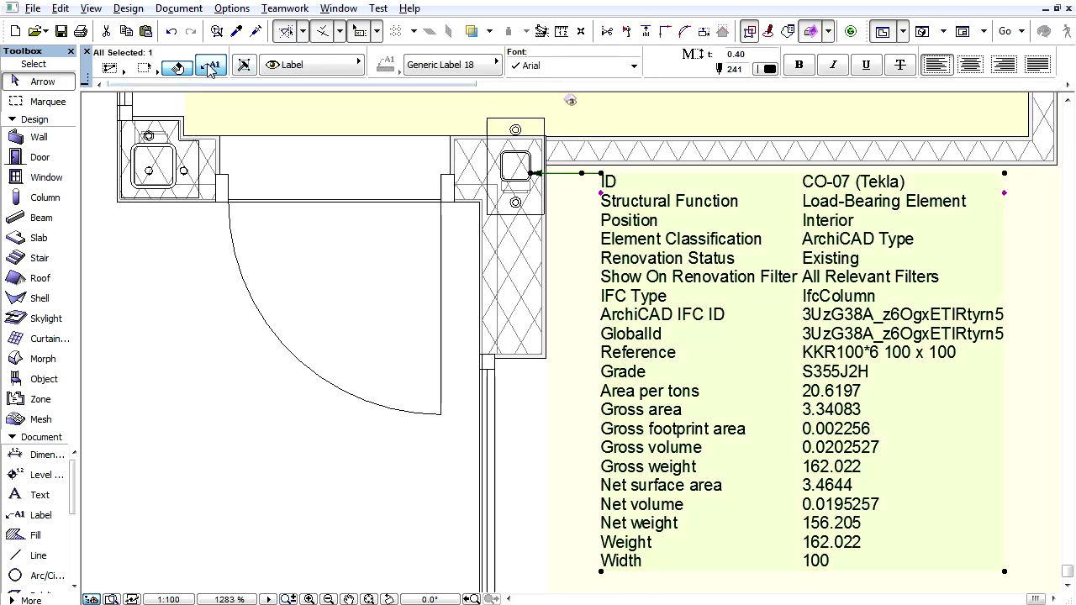
key(ctrl+t)
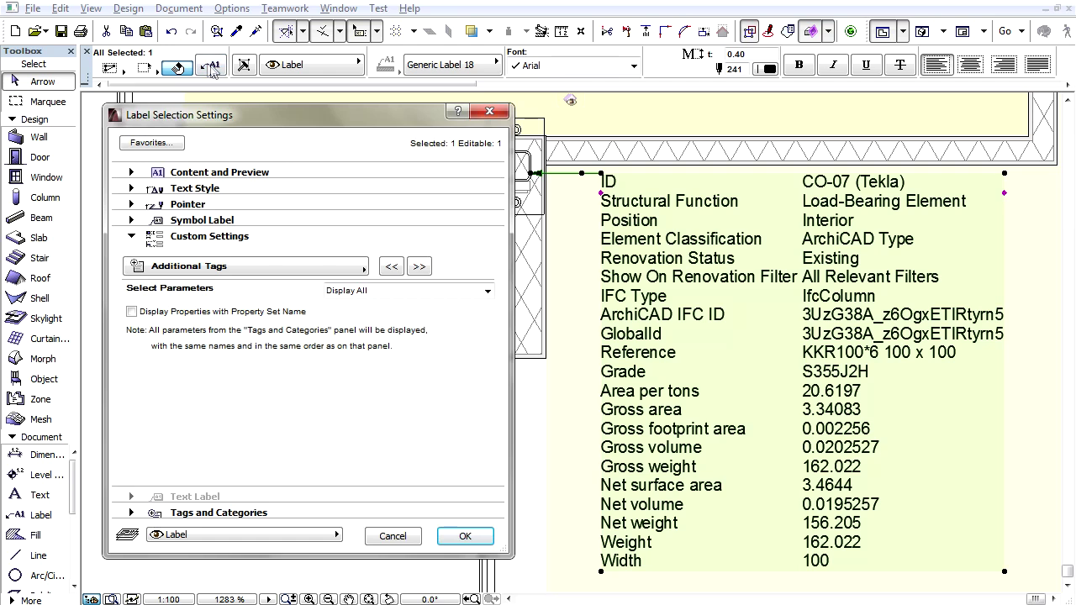
click(487, 291)
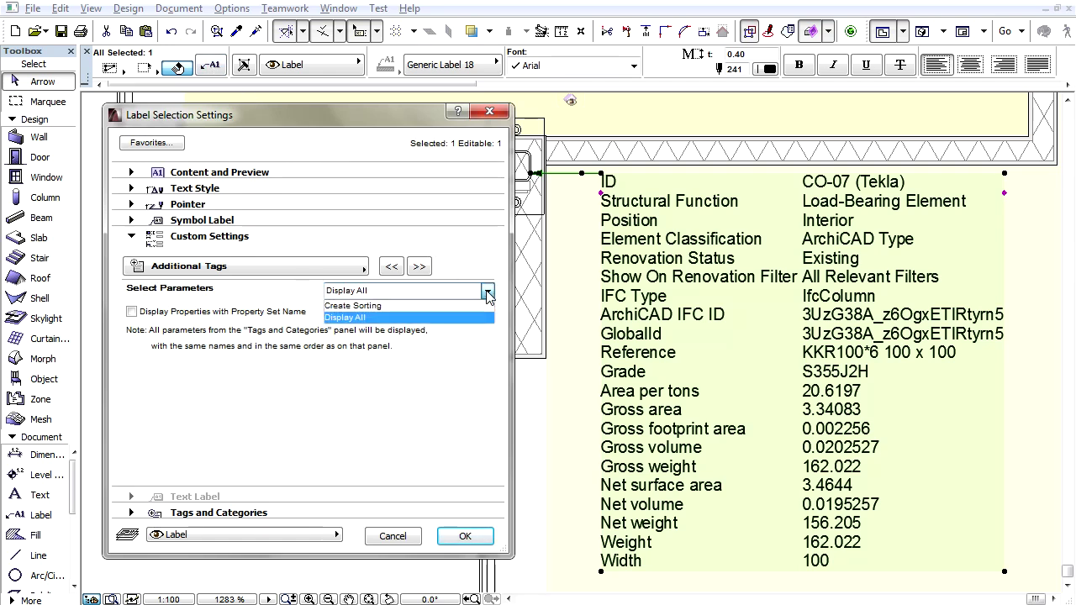
click(418, 307)
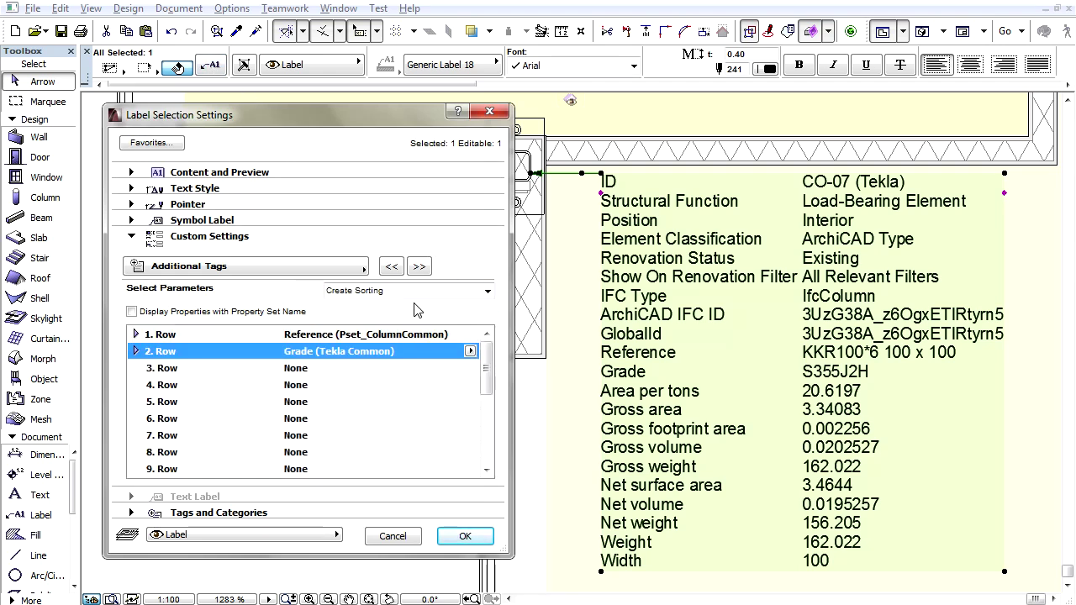
click(367, 336)
click(367, 354)
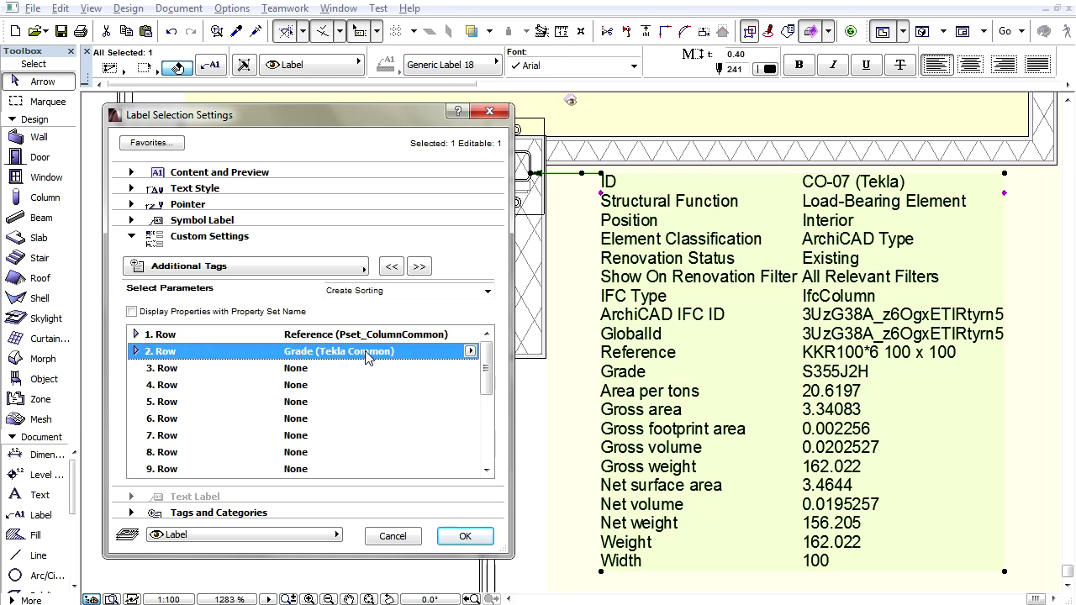
click(462, 535)
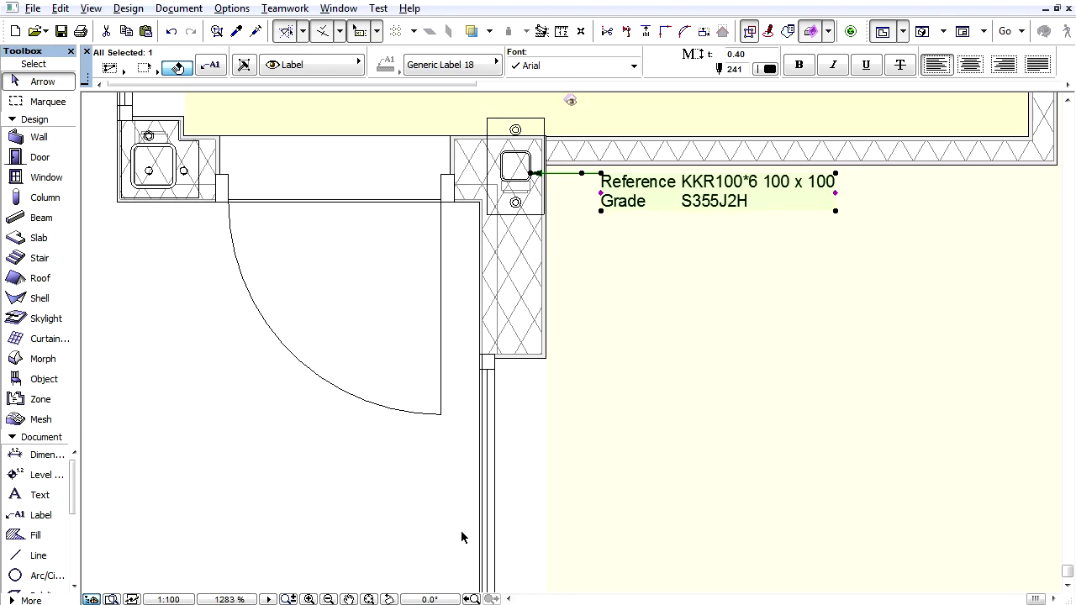
key(Escape)
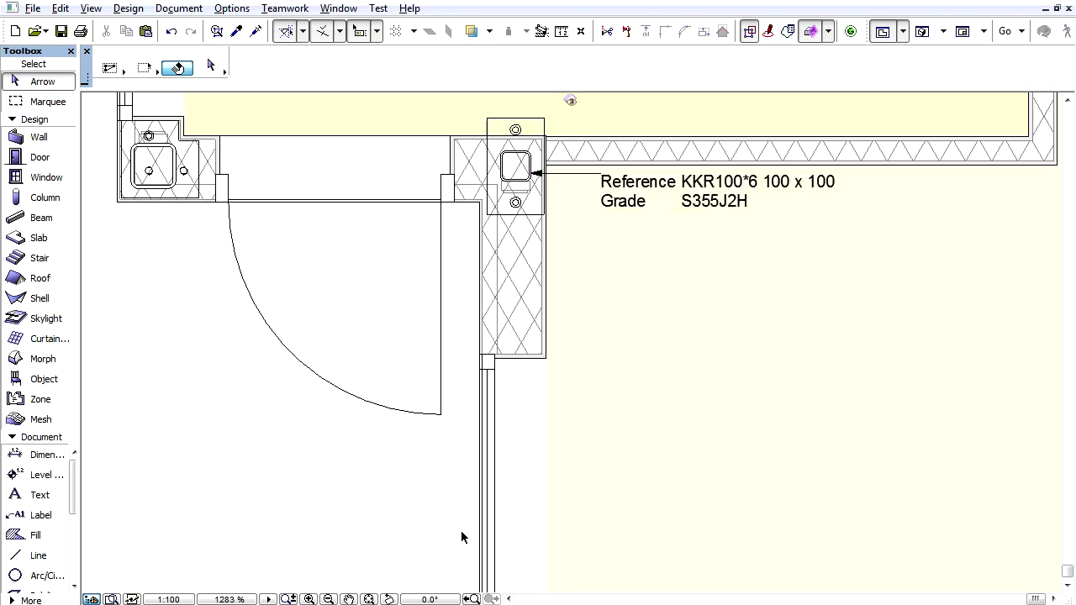